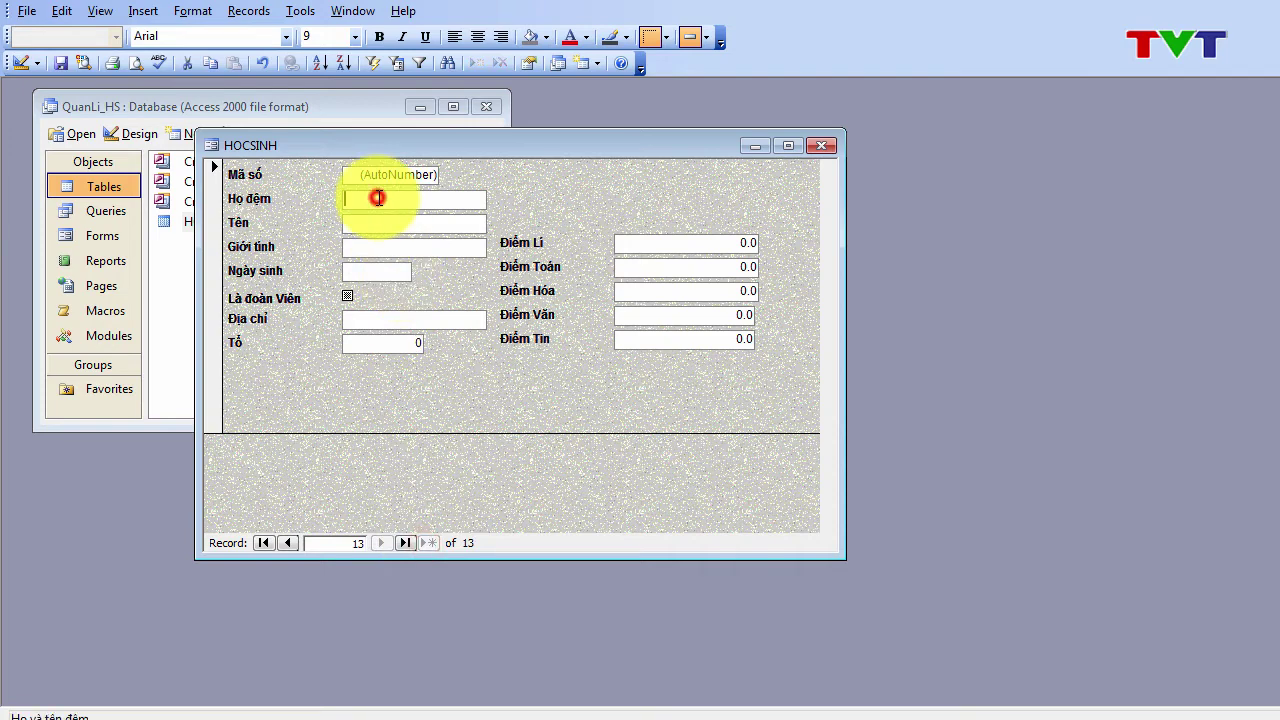
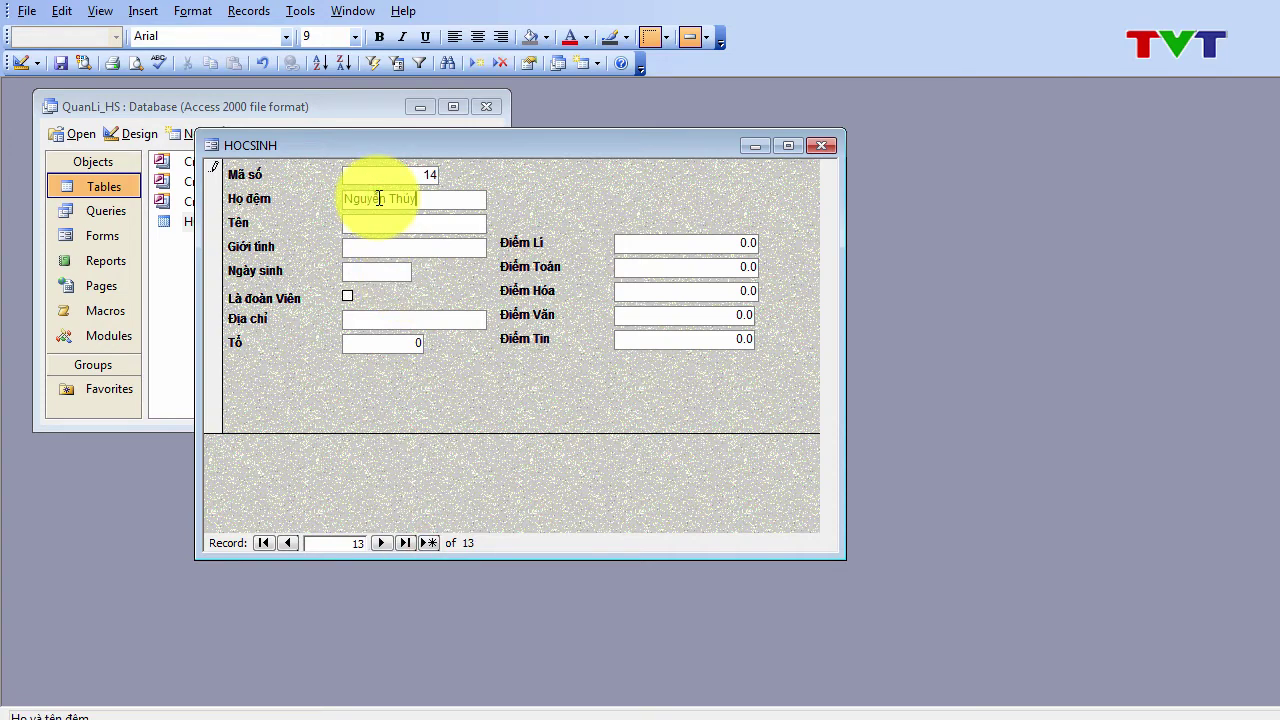
pyautogui.click(383, 224)
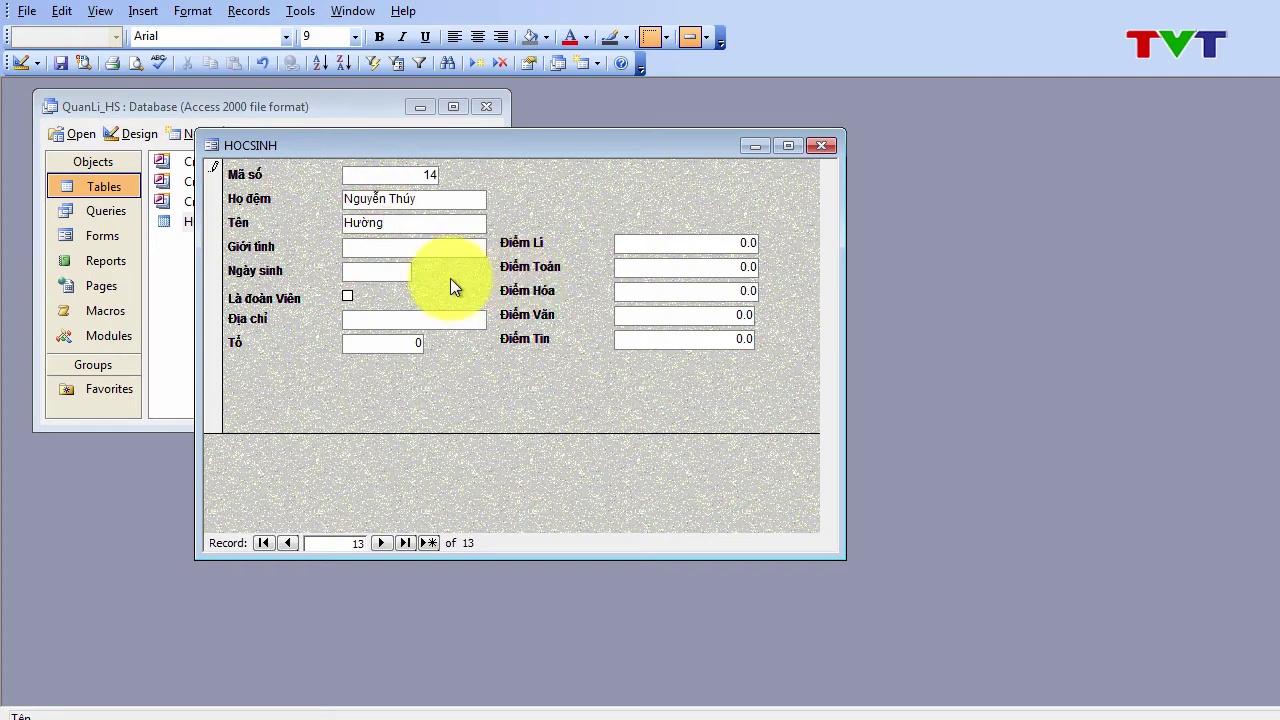
pyautogui.click(443, 242)
pyautogui.write('Nữ')
pyautogui.click(395, 280)
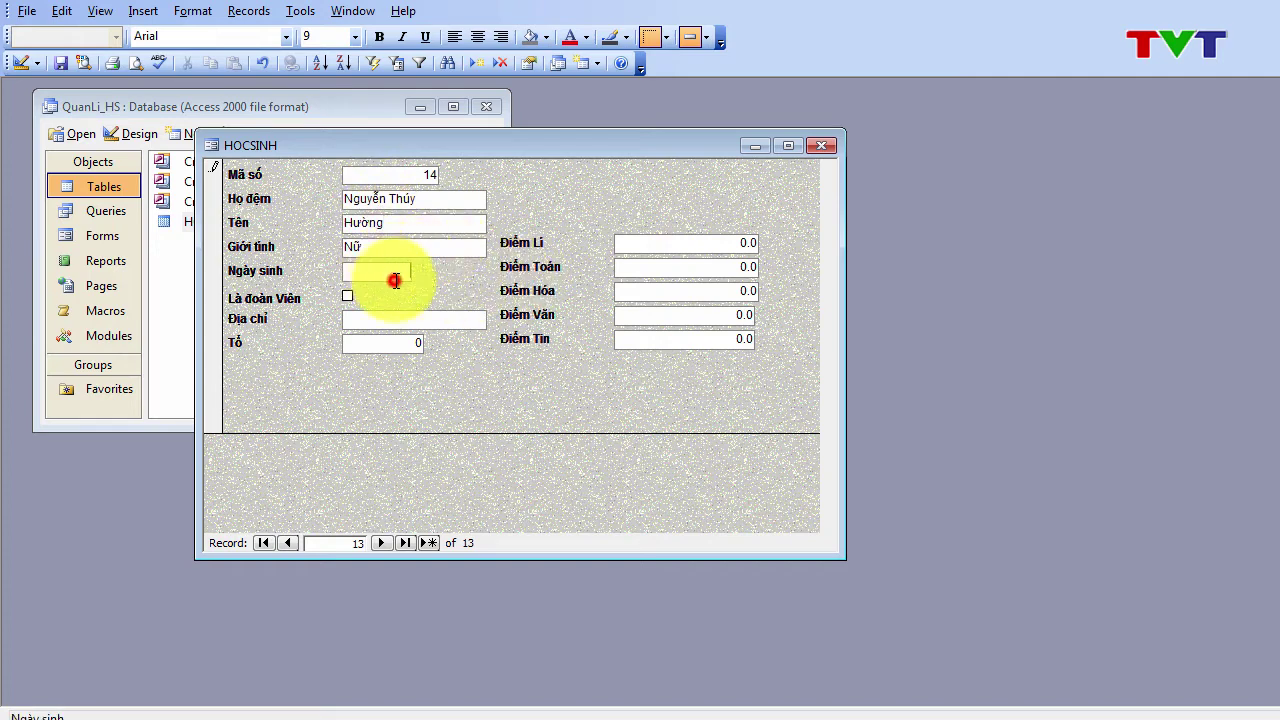
pyautogui.write('02/11/1991')
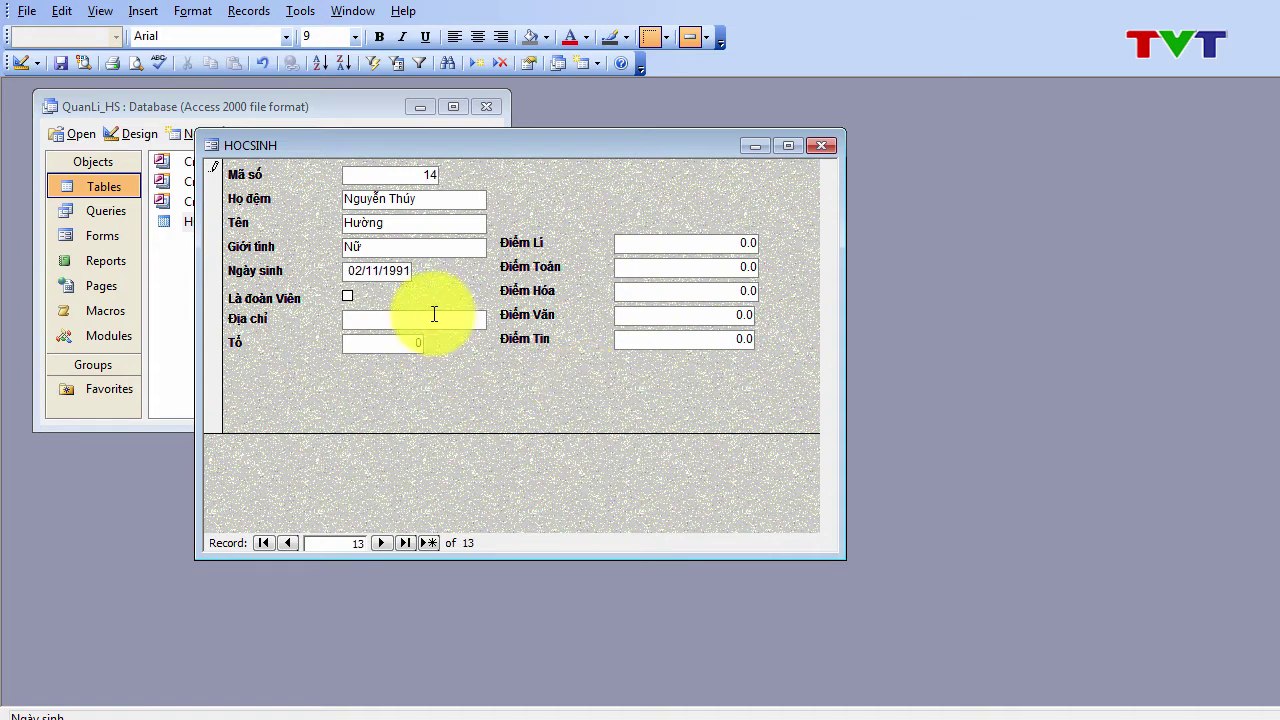
pyautogui.click(389, 320)
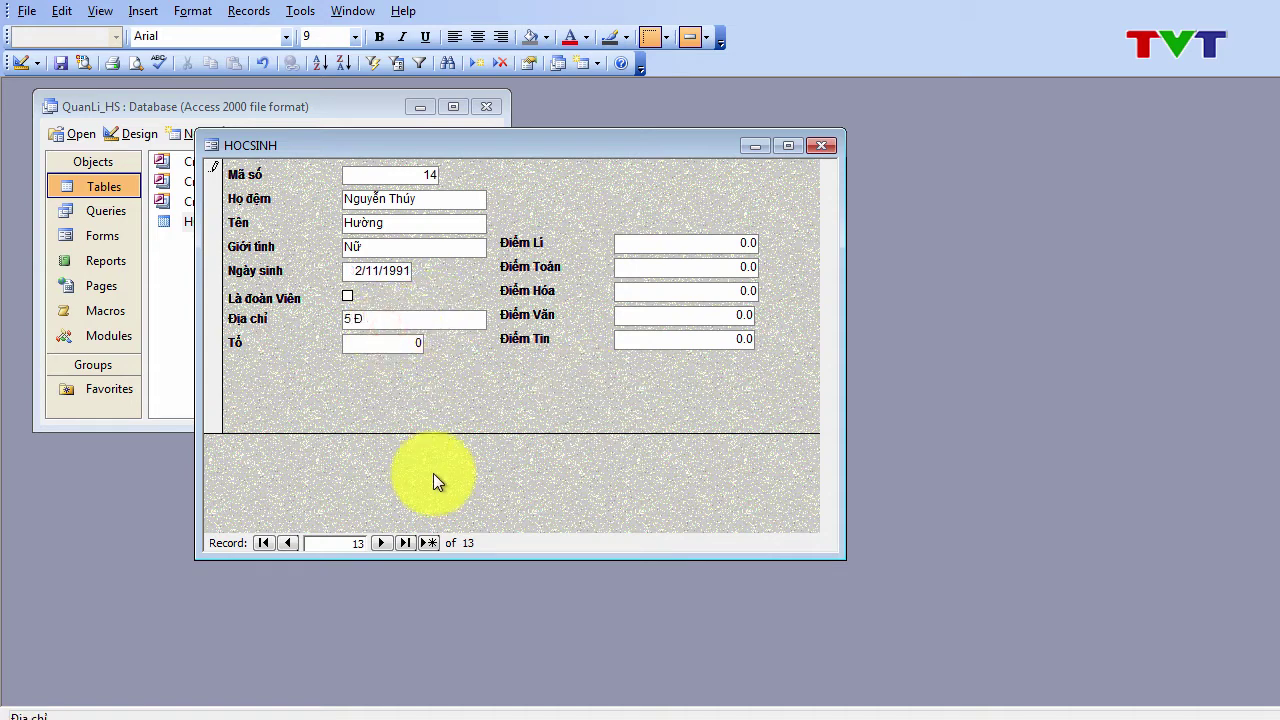
pyautogui.click(409, 340)
pyautogui.write('2')
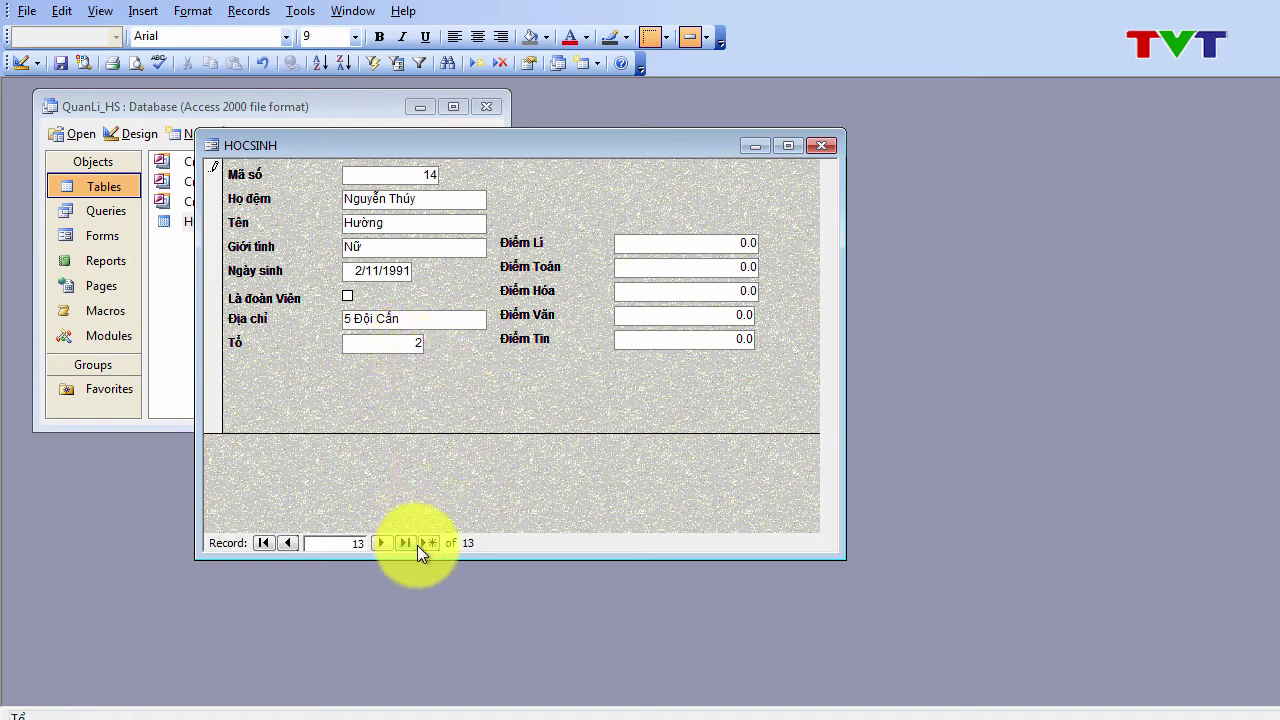
# Step: Add a second record: student's name, Nữ, born 05/12/1991, address, Tổ 2; then step back two records
pyautogui.click(428, 542)
pyautogui.click(404, 198)
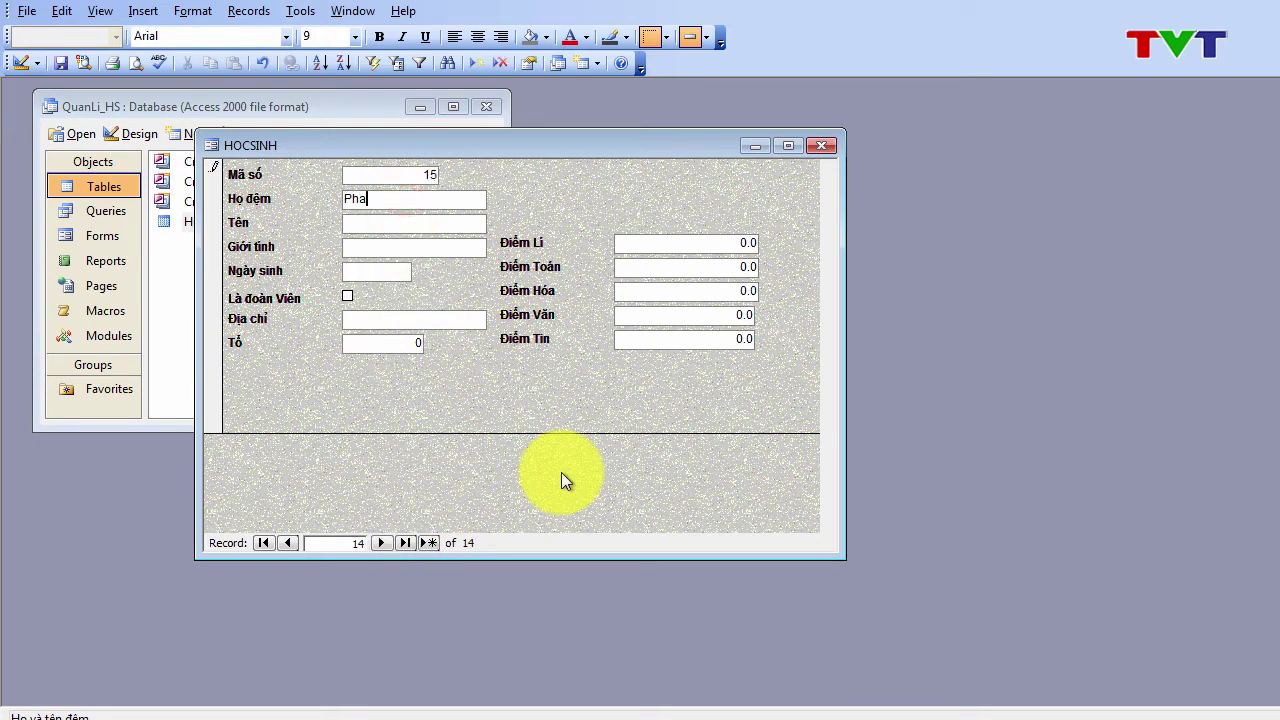
pyautogui.click(389, 220)
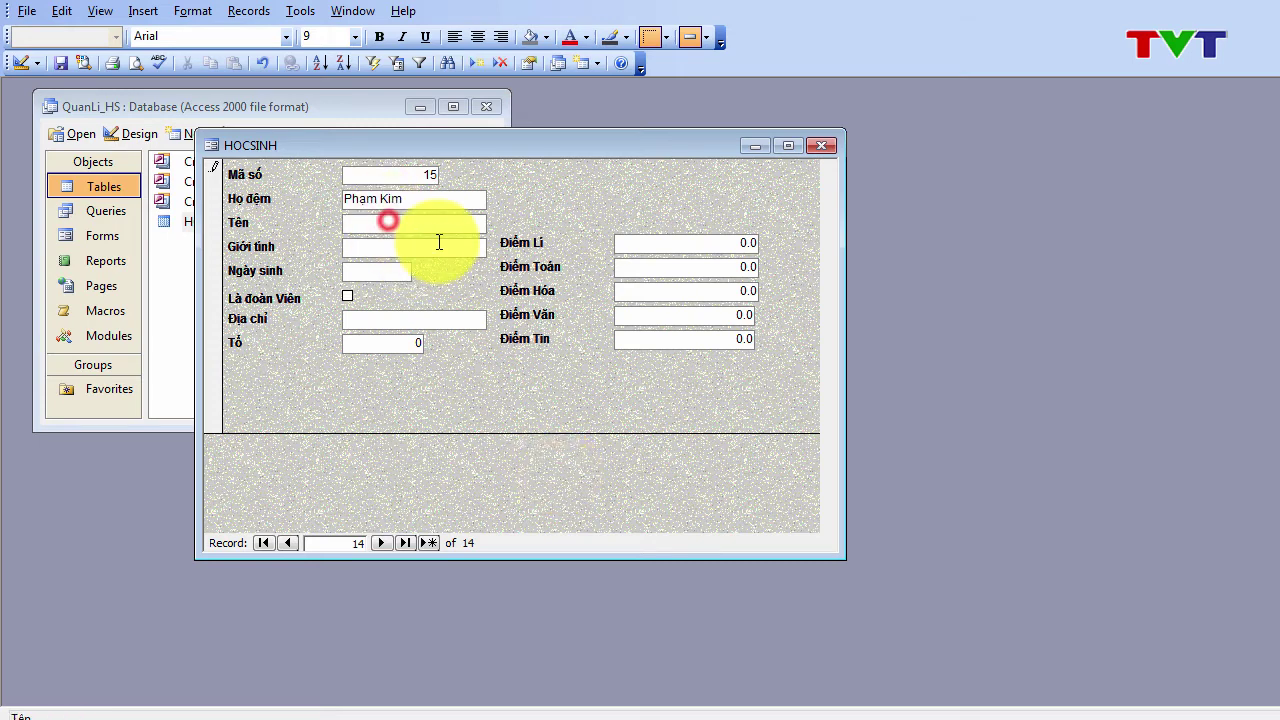
pyautogui.click(426, 252)
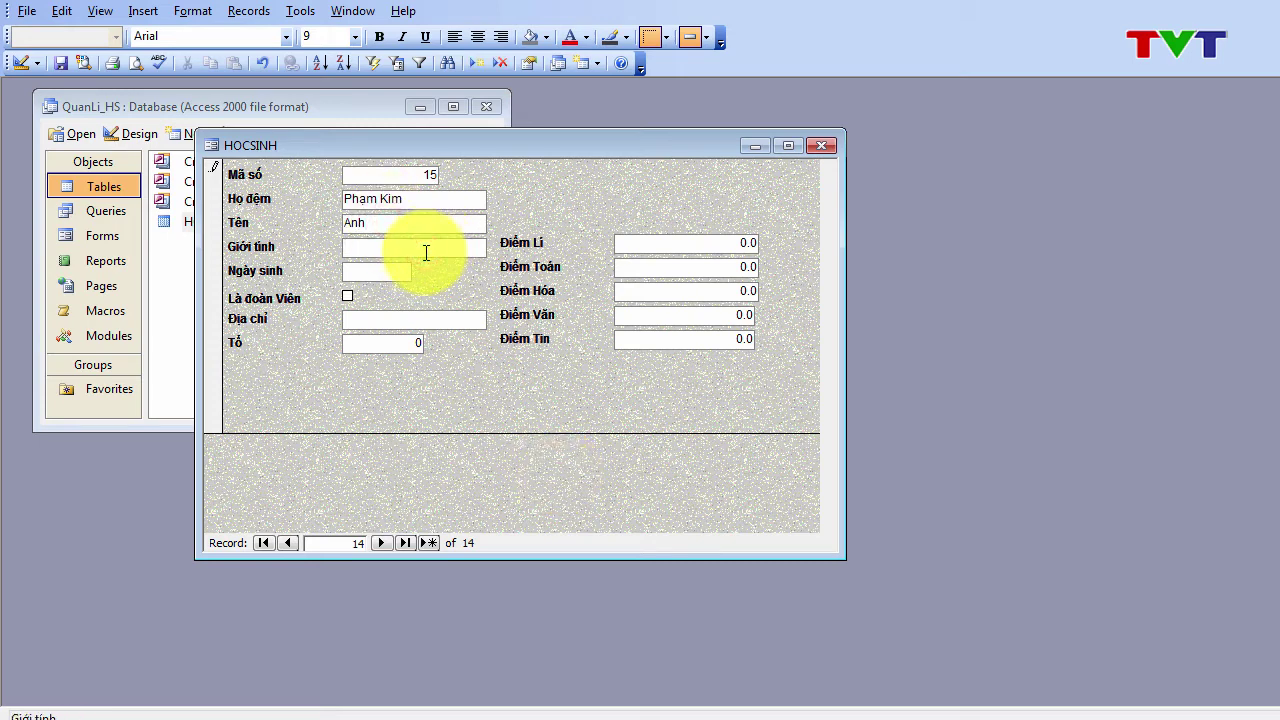
pyautogui.write('Nữ')
pyautogui.click(389, 266)
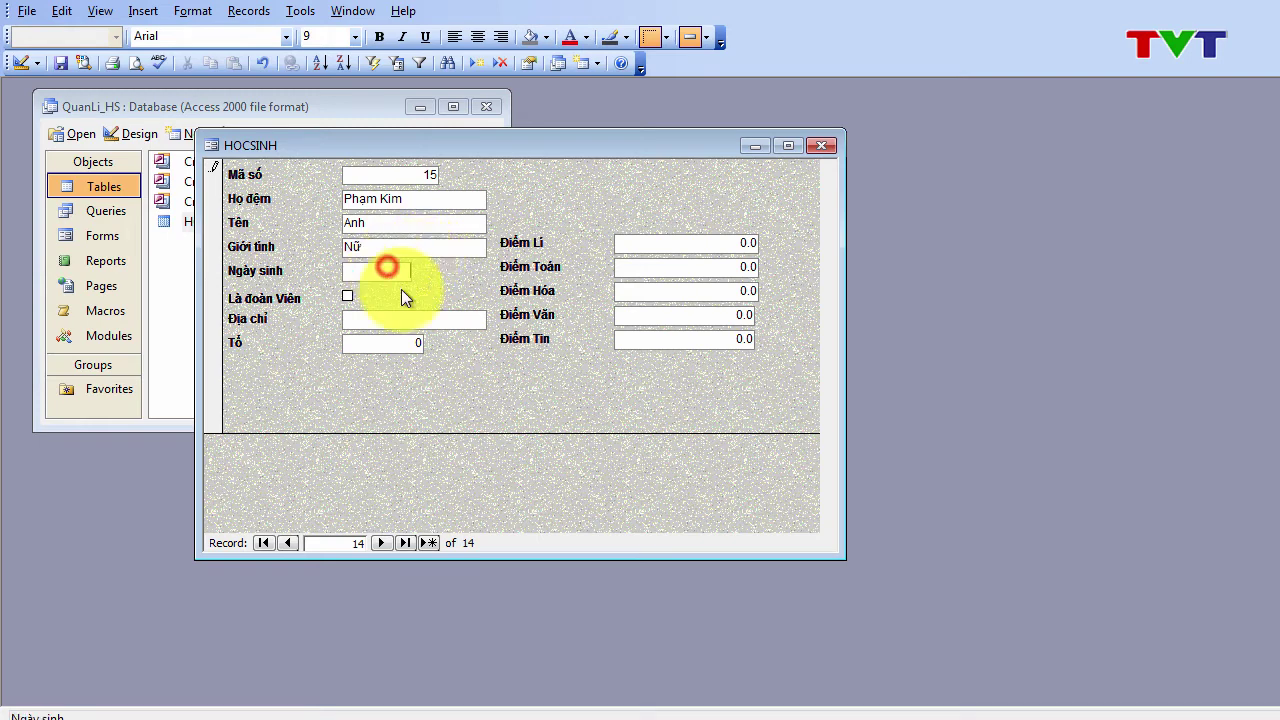
pyautogui.write('05/12/1991')
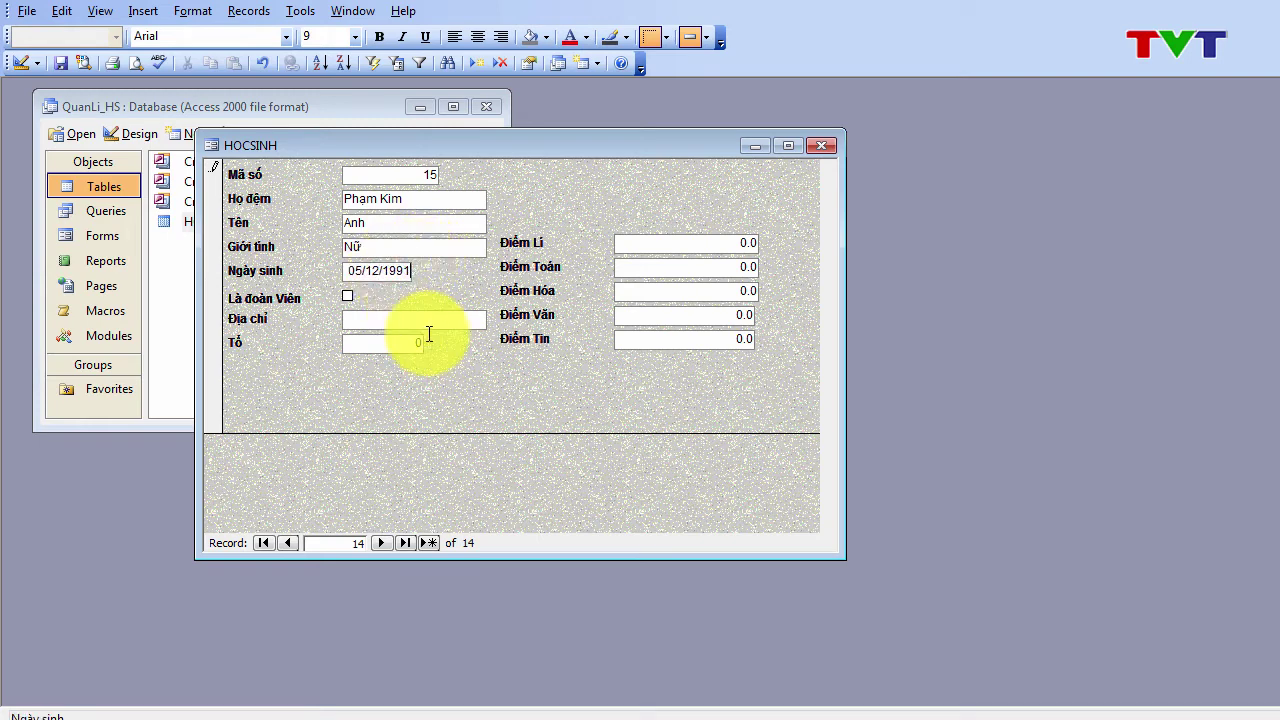
pyautogui.click(414, 320)
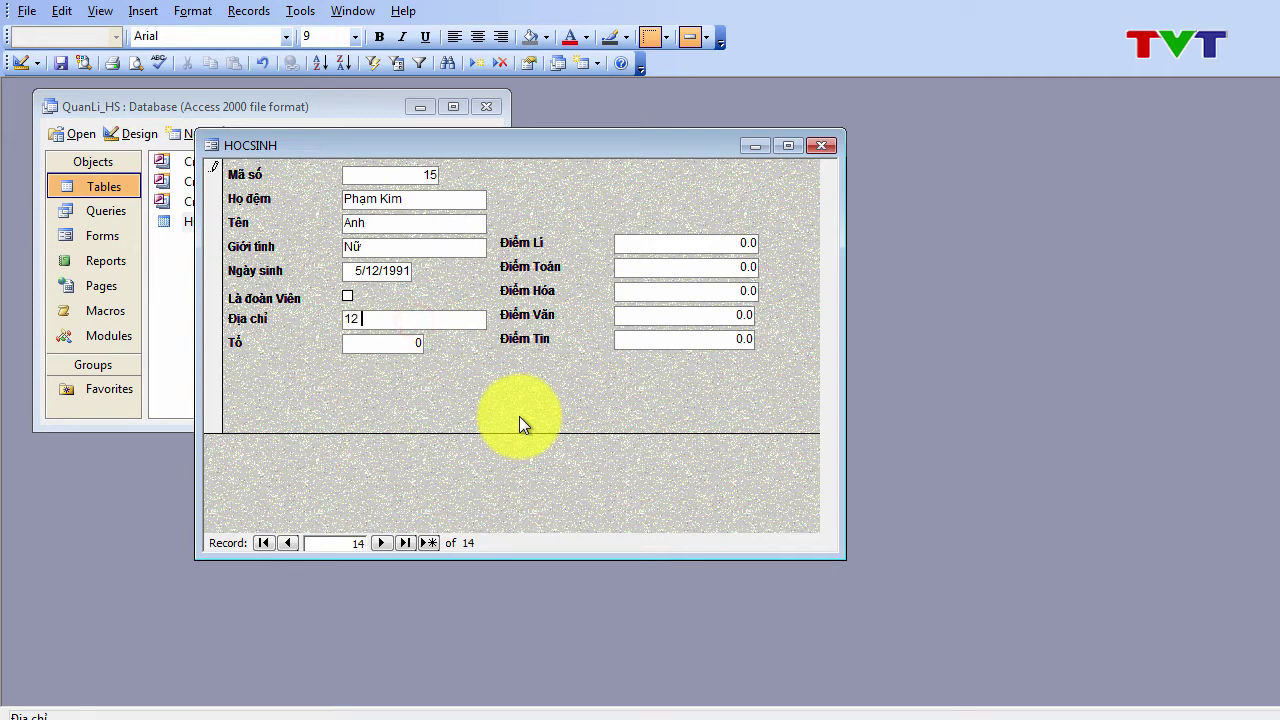
pyautogui.click(415, 342)
pyautogui.write('2')
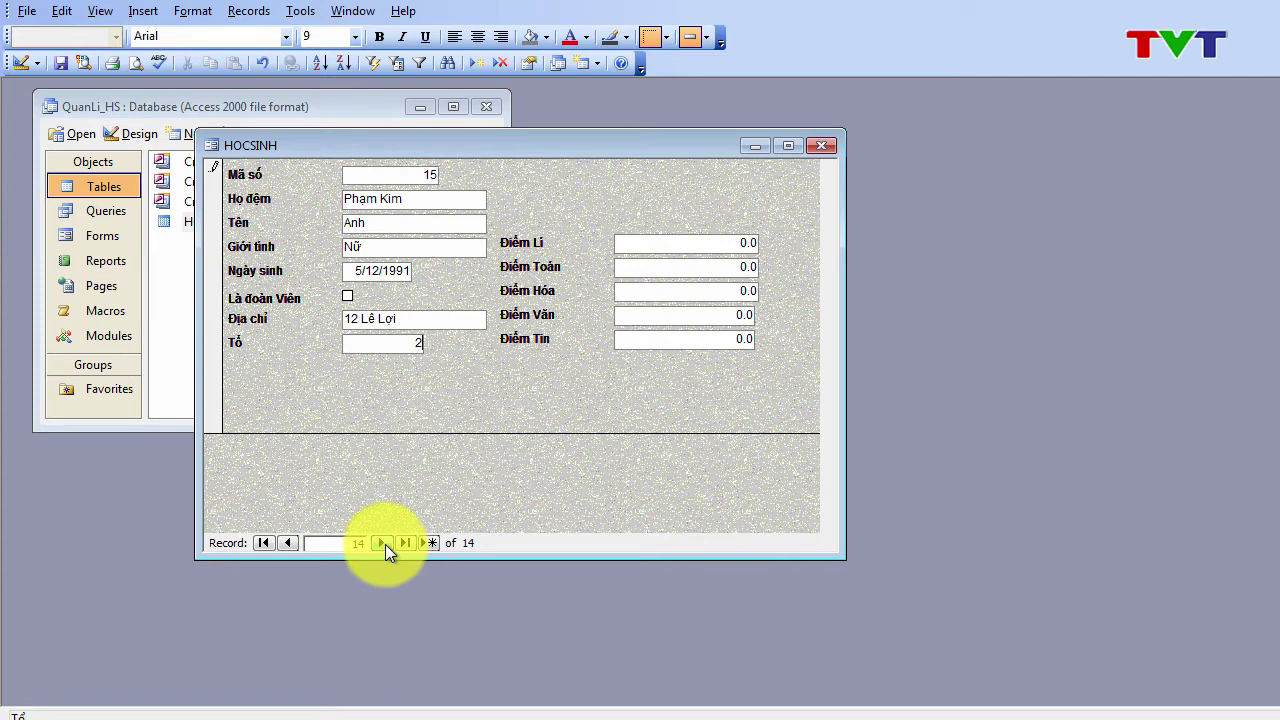
pyautogui.click(290, 542)
pyautogui.click(290, 542)
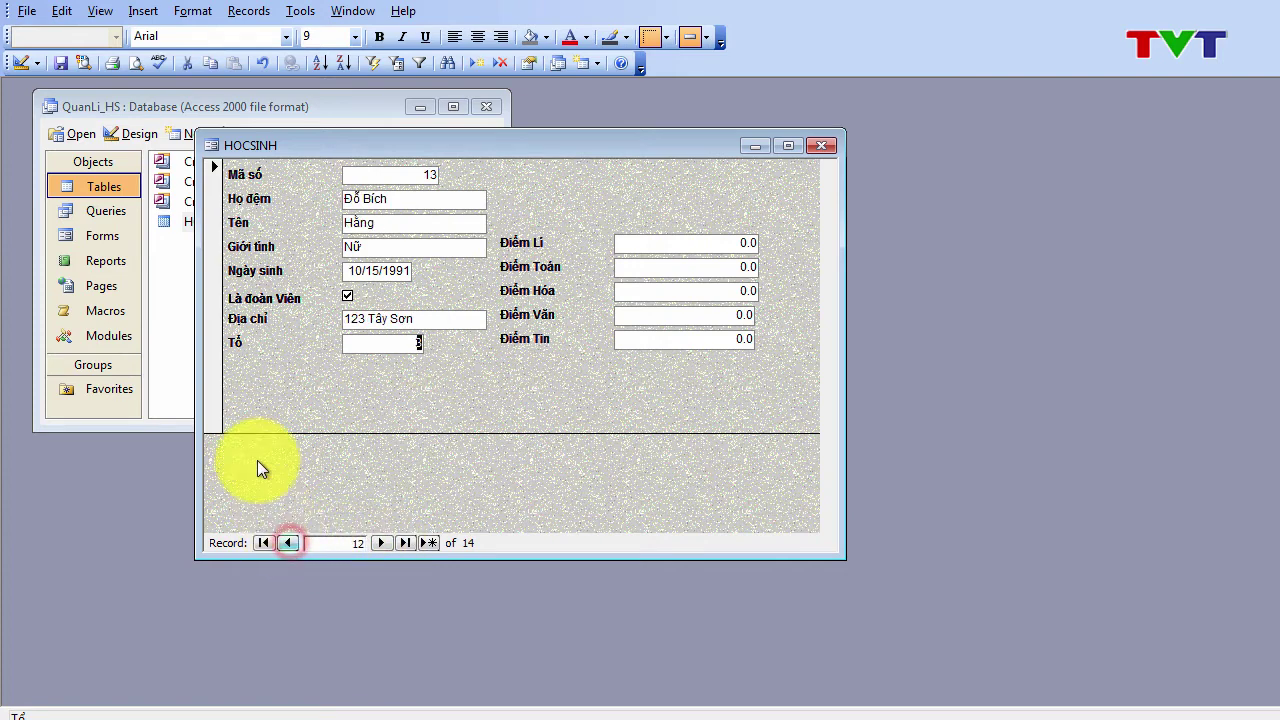
# Step: Open the HOCSINH datasheet, inspect the new rows Maso 13–14, then minimize the table
pyautogui.click(744, 149)
pyautogui.doubleClick(216, 221)
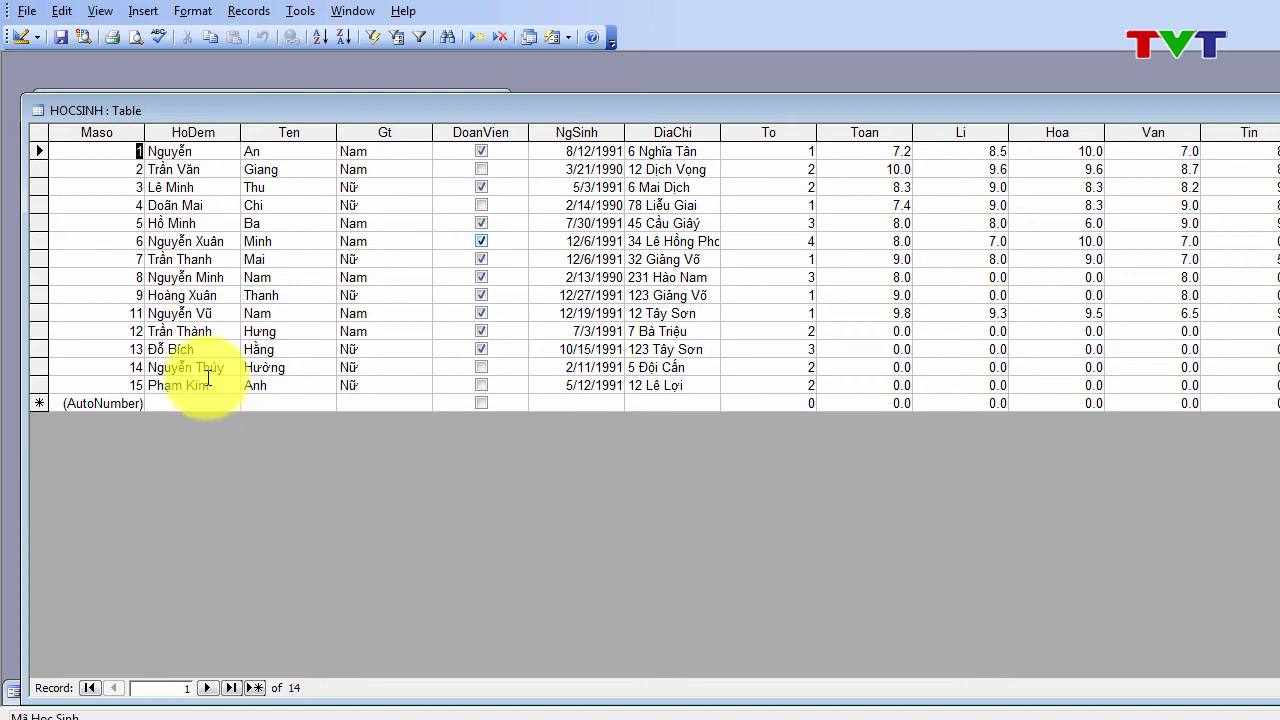
pyautogui.click(204, 368)
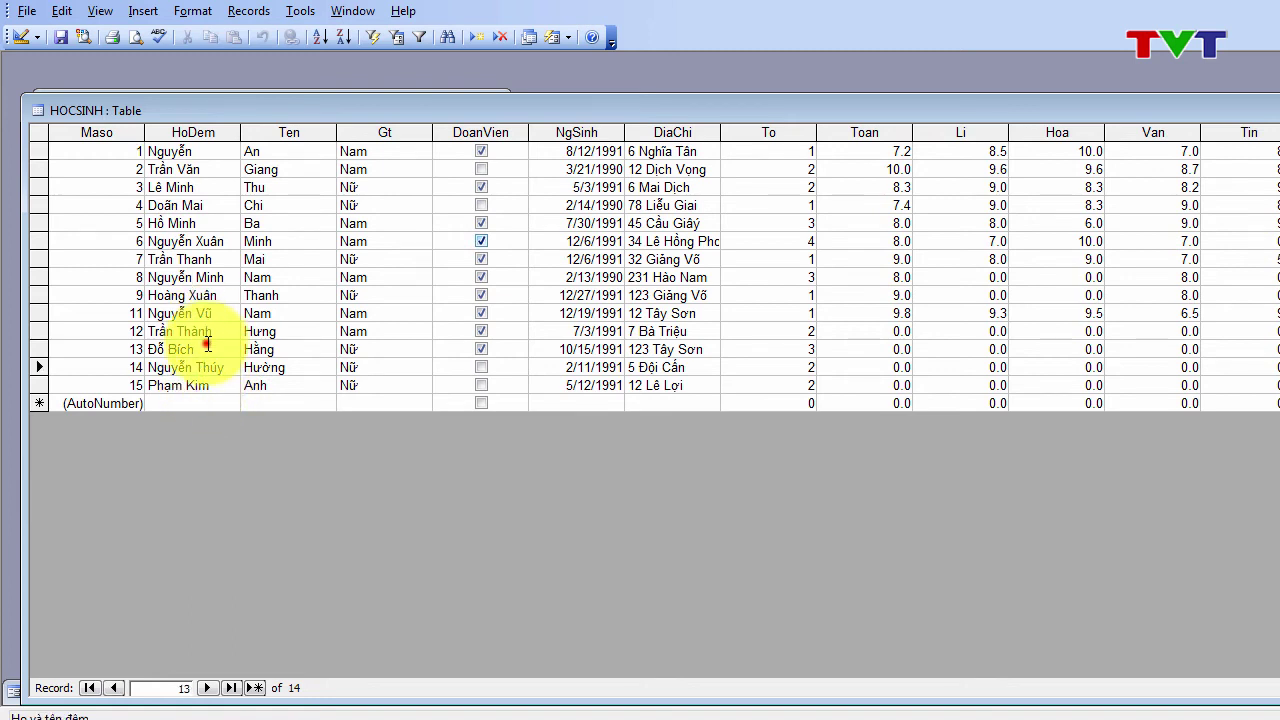
pyautogui.click(200, 349)
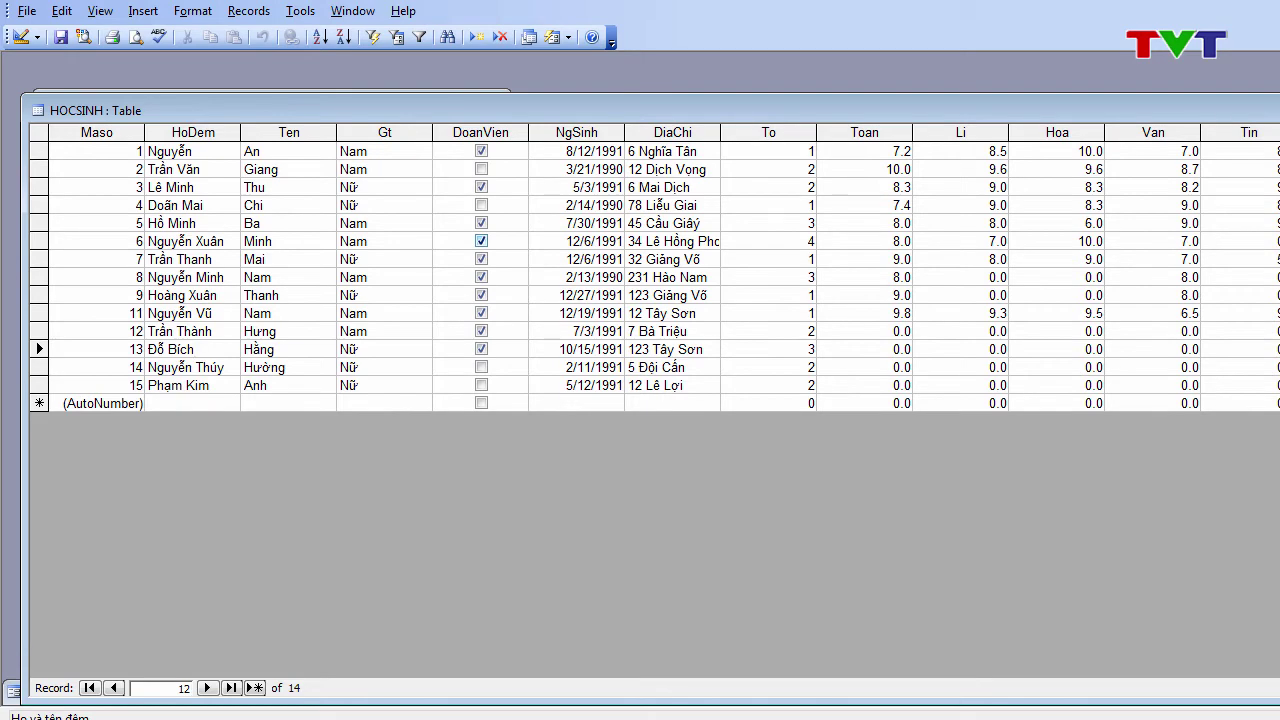
pyautogui.click(1275, 110)
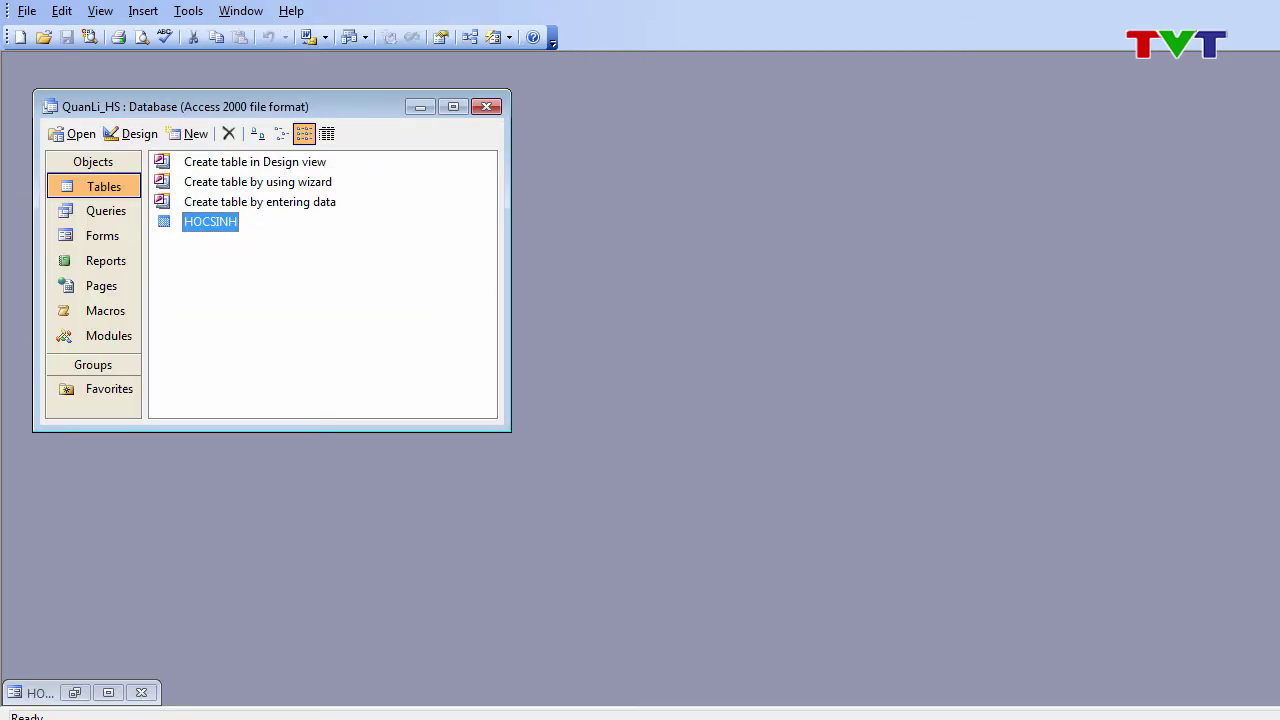
# Step: Restore the HOCSINH form, go back to record 8, and select its Giới tính value Nam
pyautogui.click(78, 692)
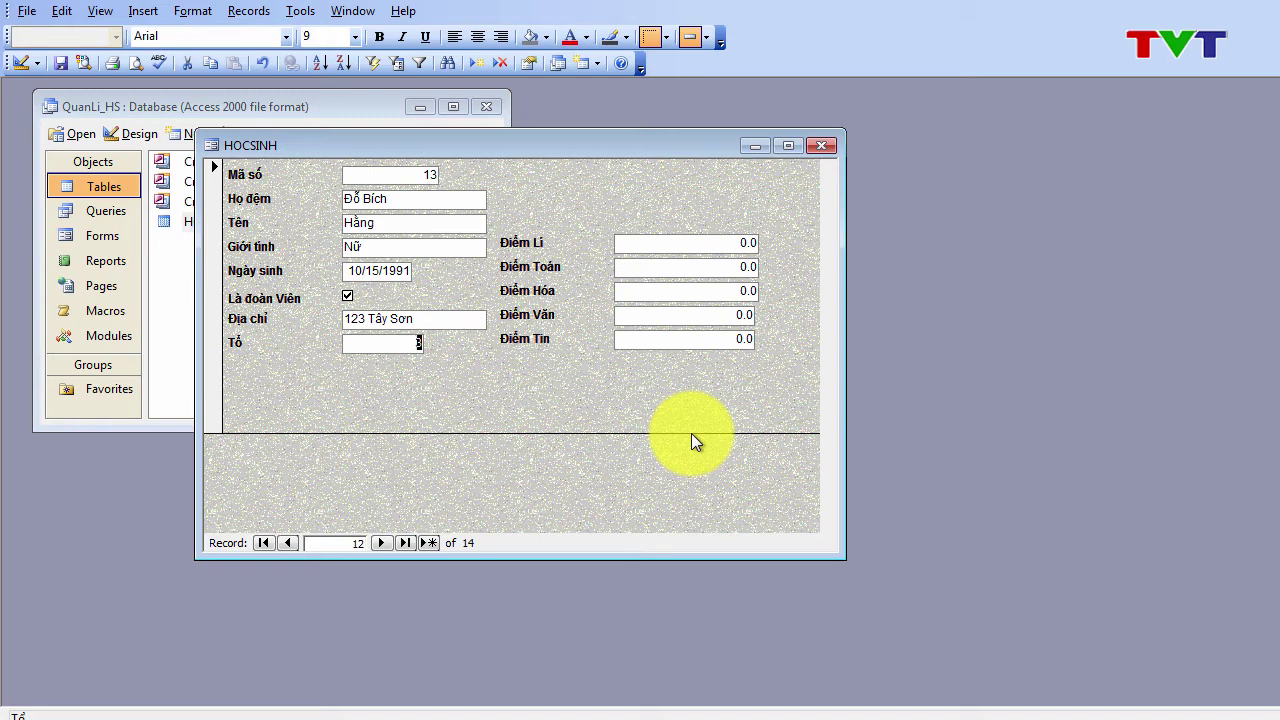
pyautogui.click(287, 542)
pyautogui.click(287, 542)
pyautogui.click(287, 542)
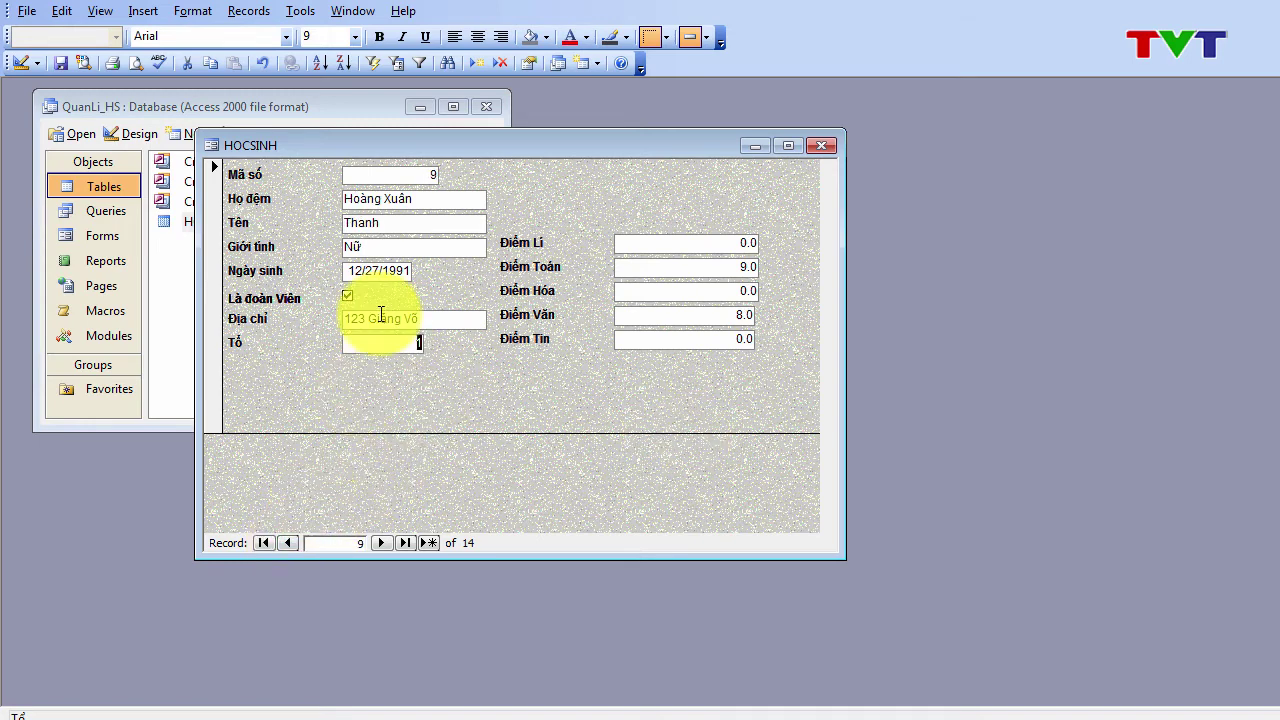
pyautogui.click(291, 540)
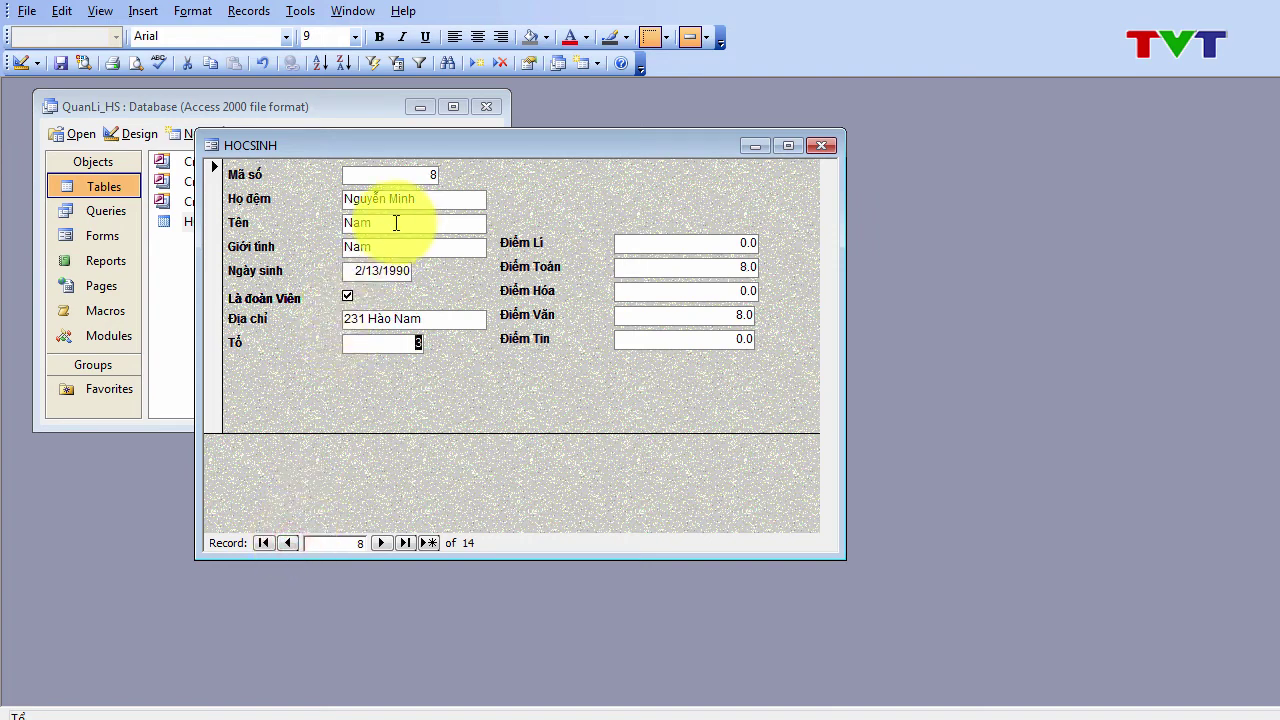
pyautogui.doubleClick(362, 247)
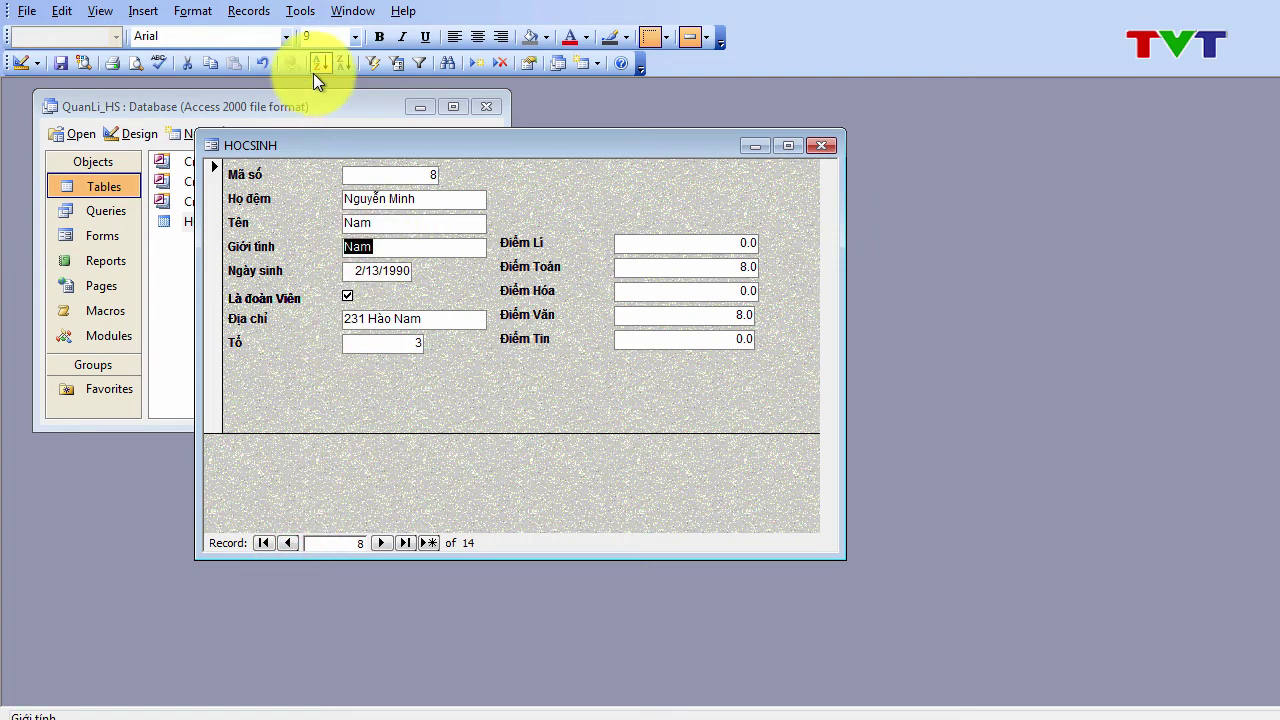
# Step: Filter the records by the selected gender Nam and browse the matching students
pyautogui.click(373, 63)
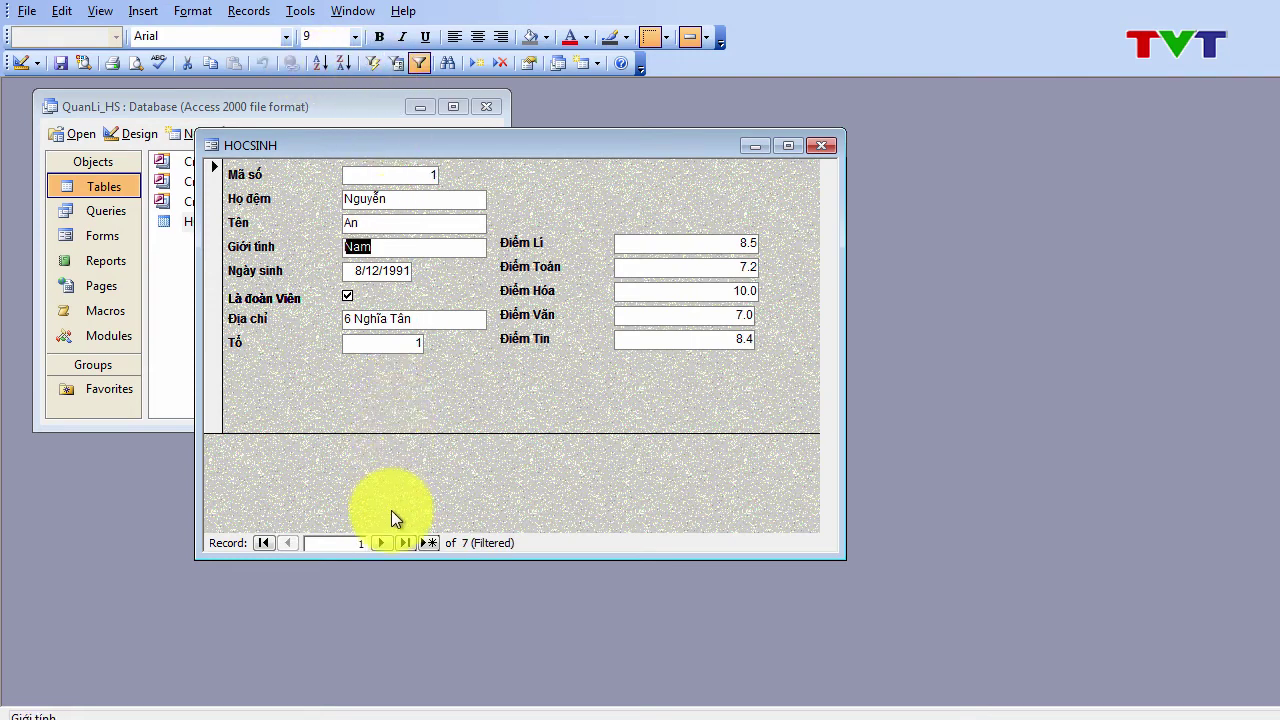
pyautogui.click(384, 540)
pyautogui.click(384, 540)
pyautogui.click(384, 540)
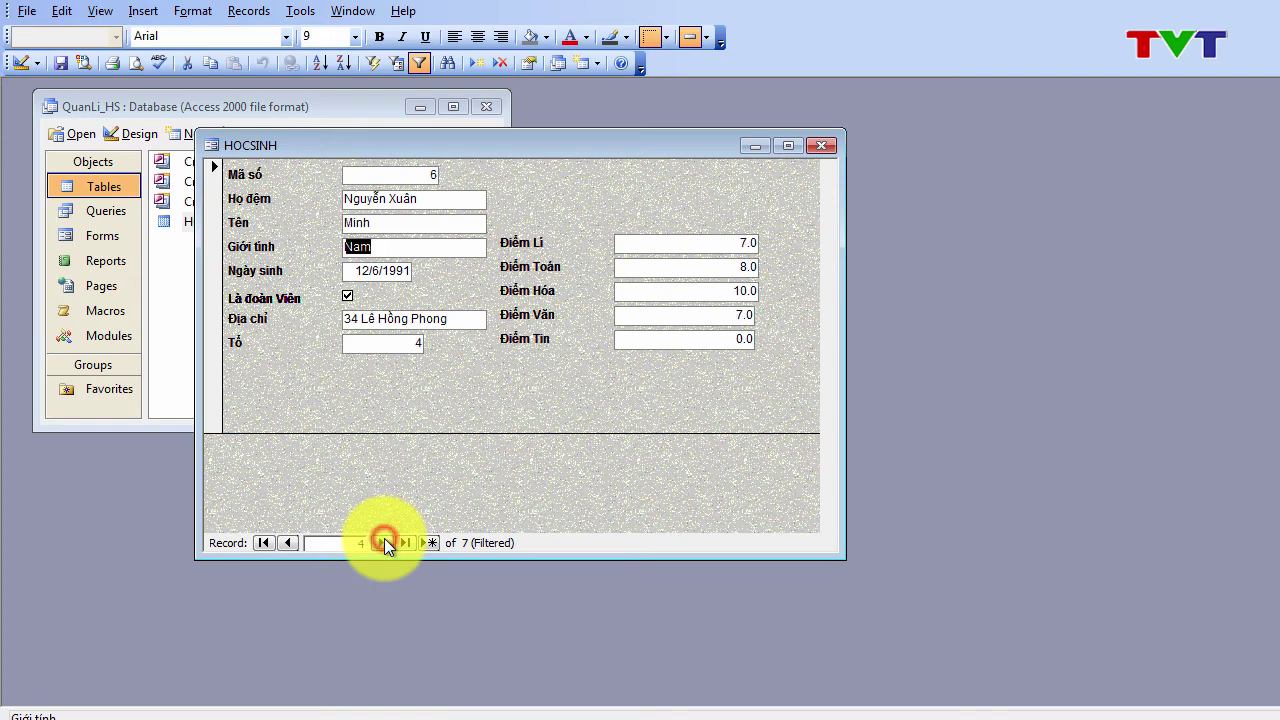
pyautogui.click(384, 540)
pyautogui.click(384, 540)
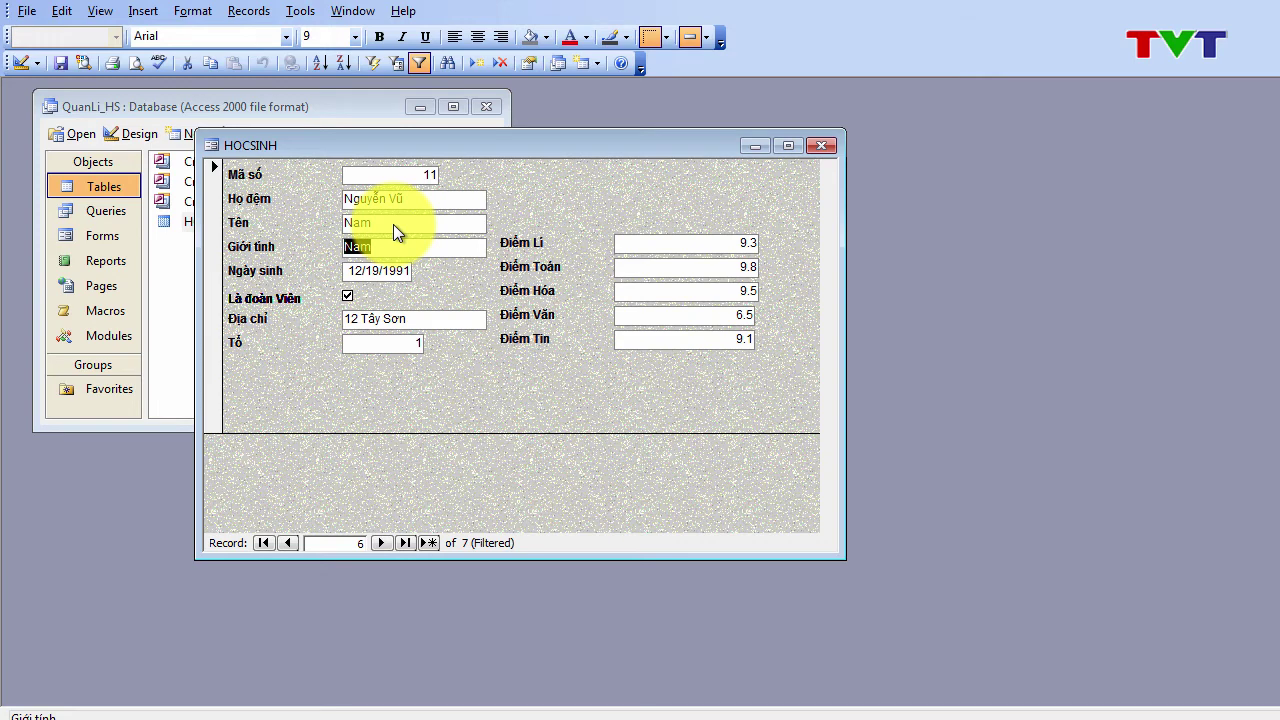
# Step: Remove the filter to show all 14 records and return to the first record
pyautogui.click(418, 64)
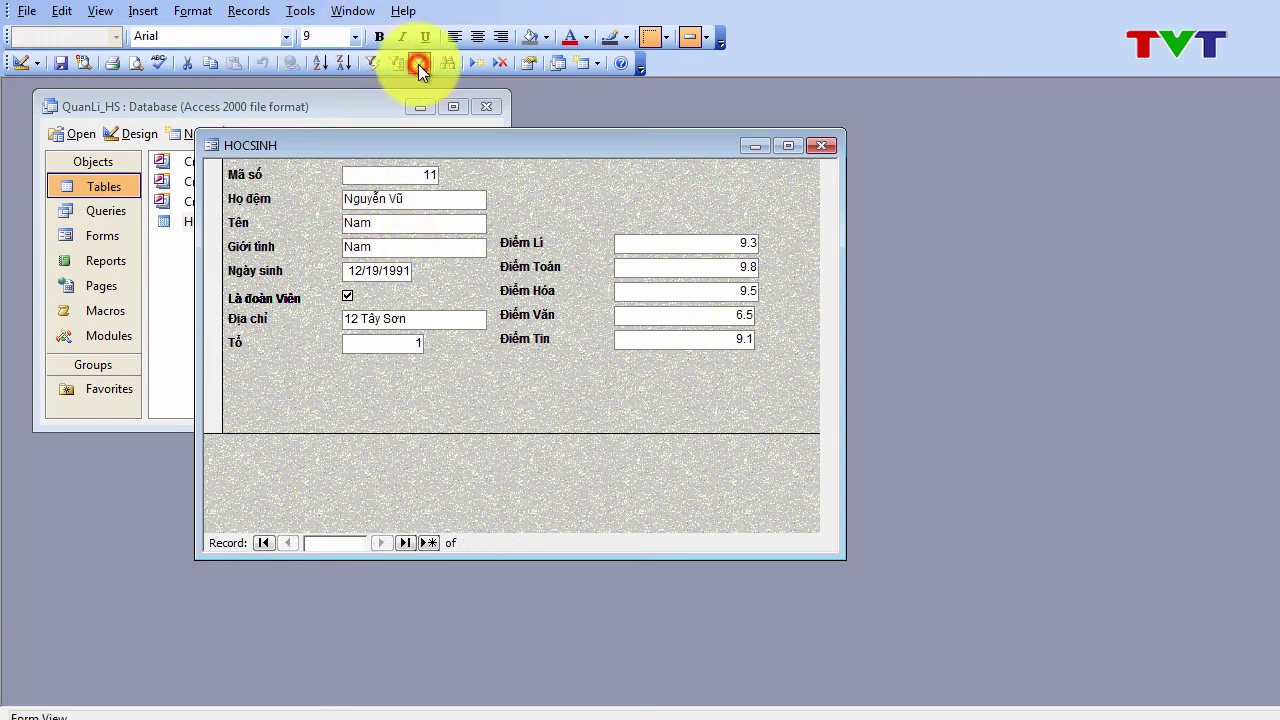
pyautogui.click(382, 542)
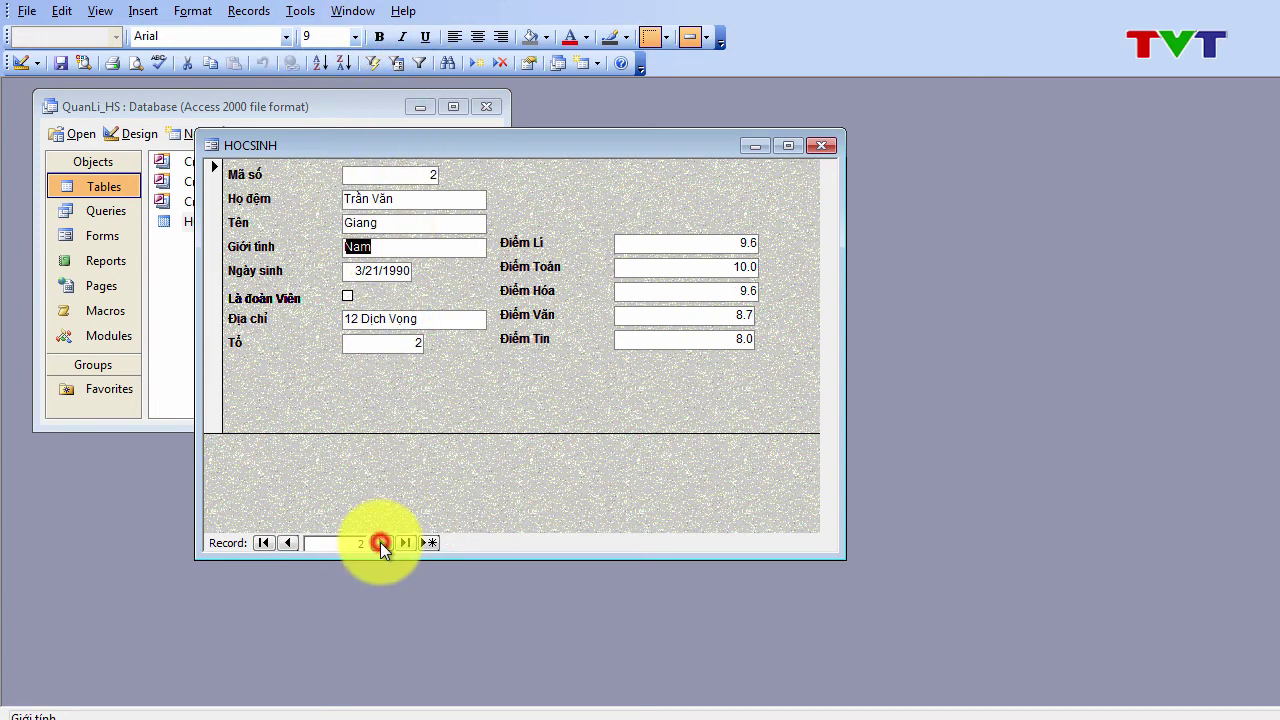
pyautogui.click(376, 542)
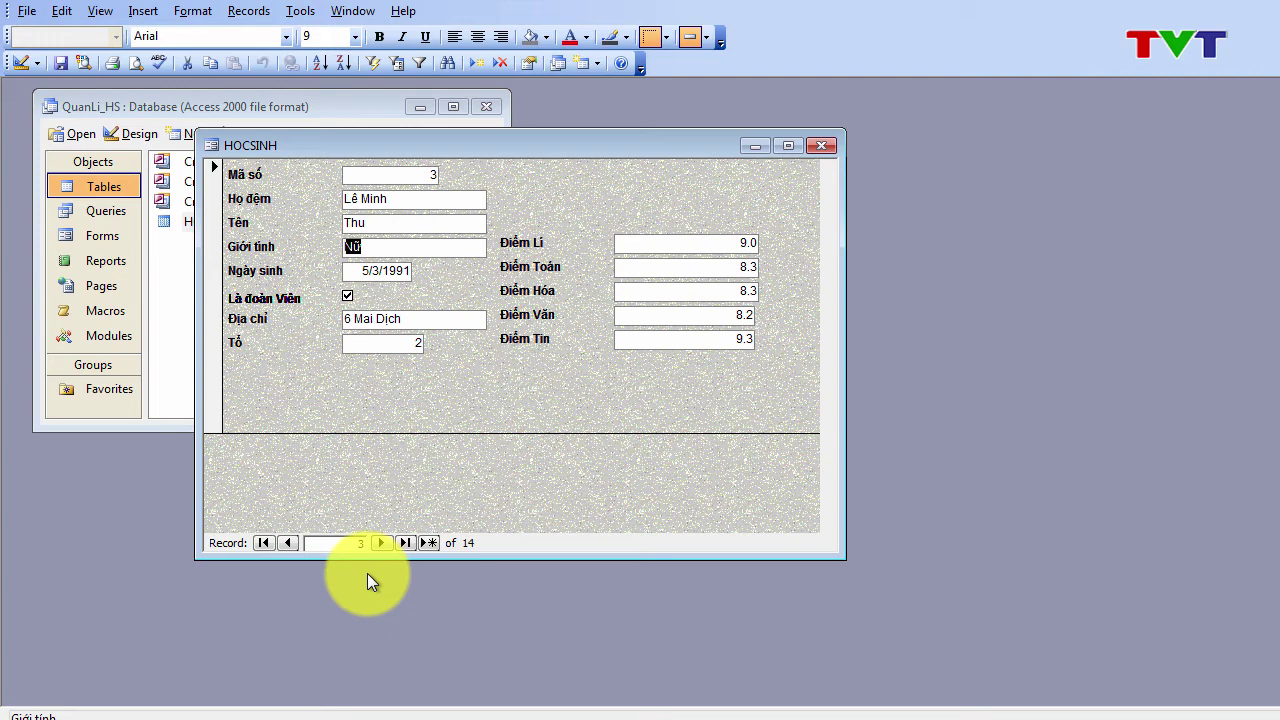
pyautogui.hotkey('ctrl', 'Home')
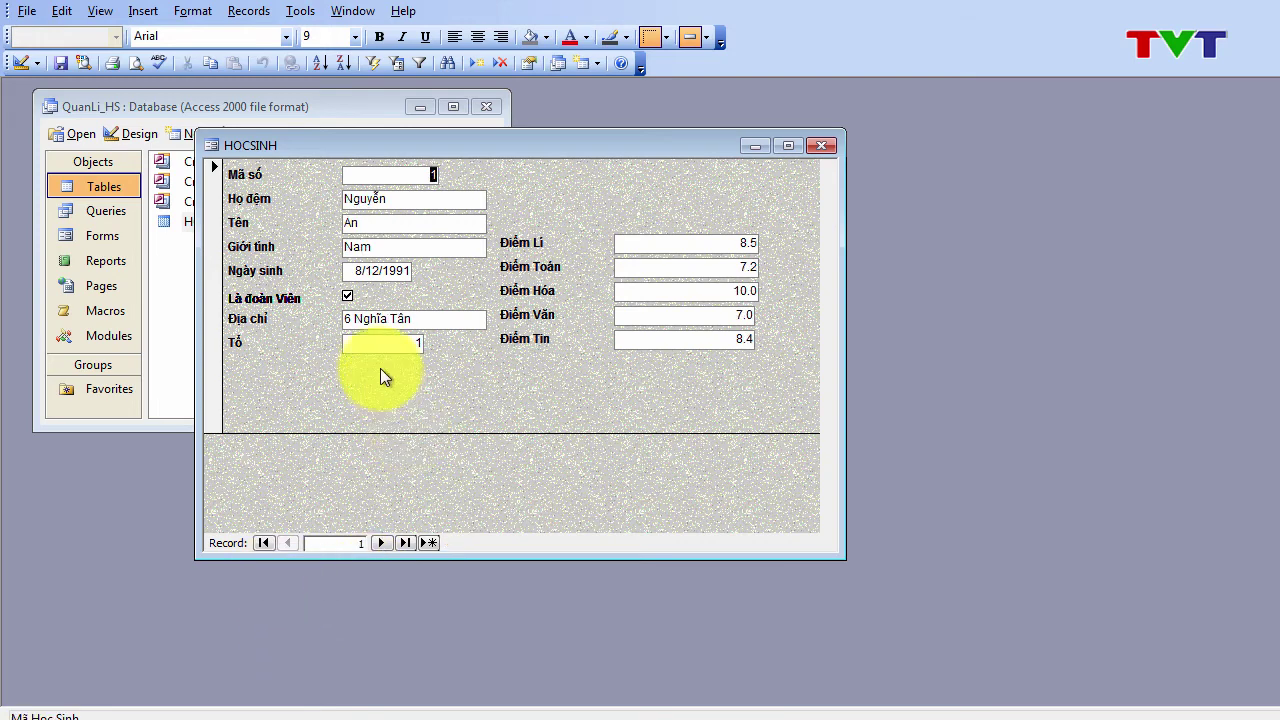
# Step: Sort the records by Tên ascending and browse forward to record 6
pyautogui.click(393, 226)
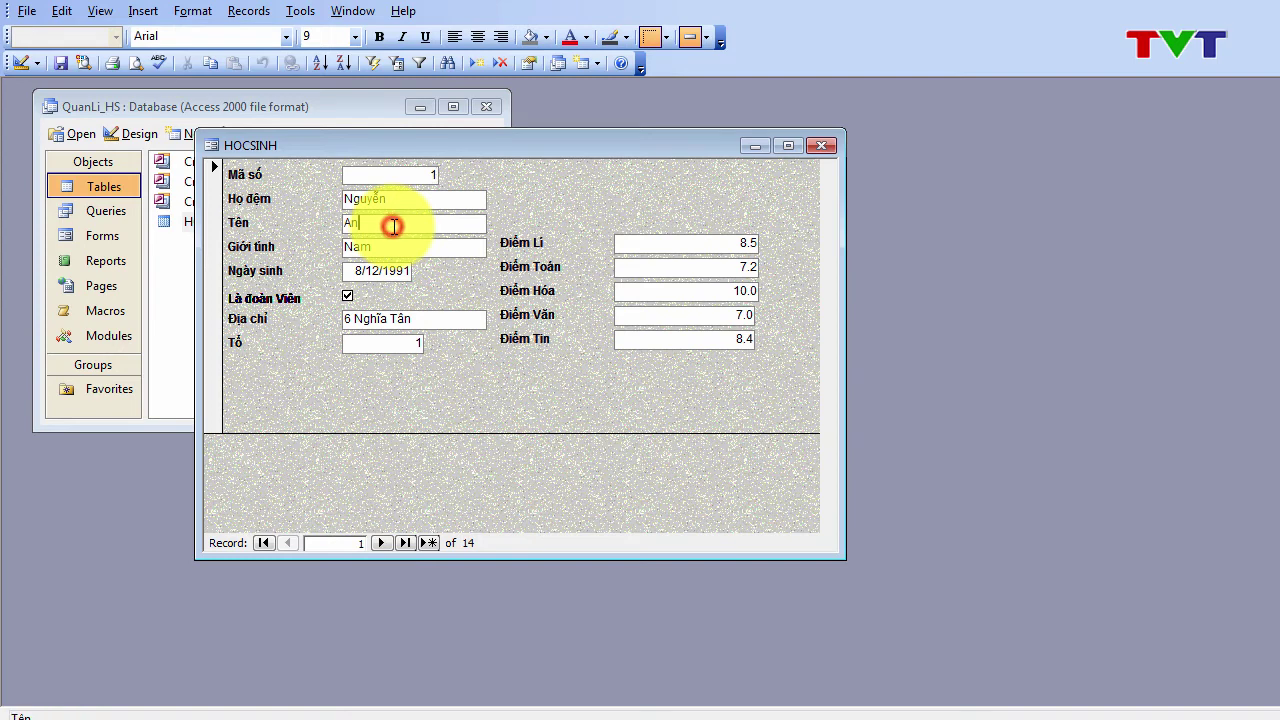
pyautogui.click(381, 542)
pyautogui.click(381, 542)
pyautogui.click(287, 542)
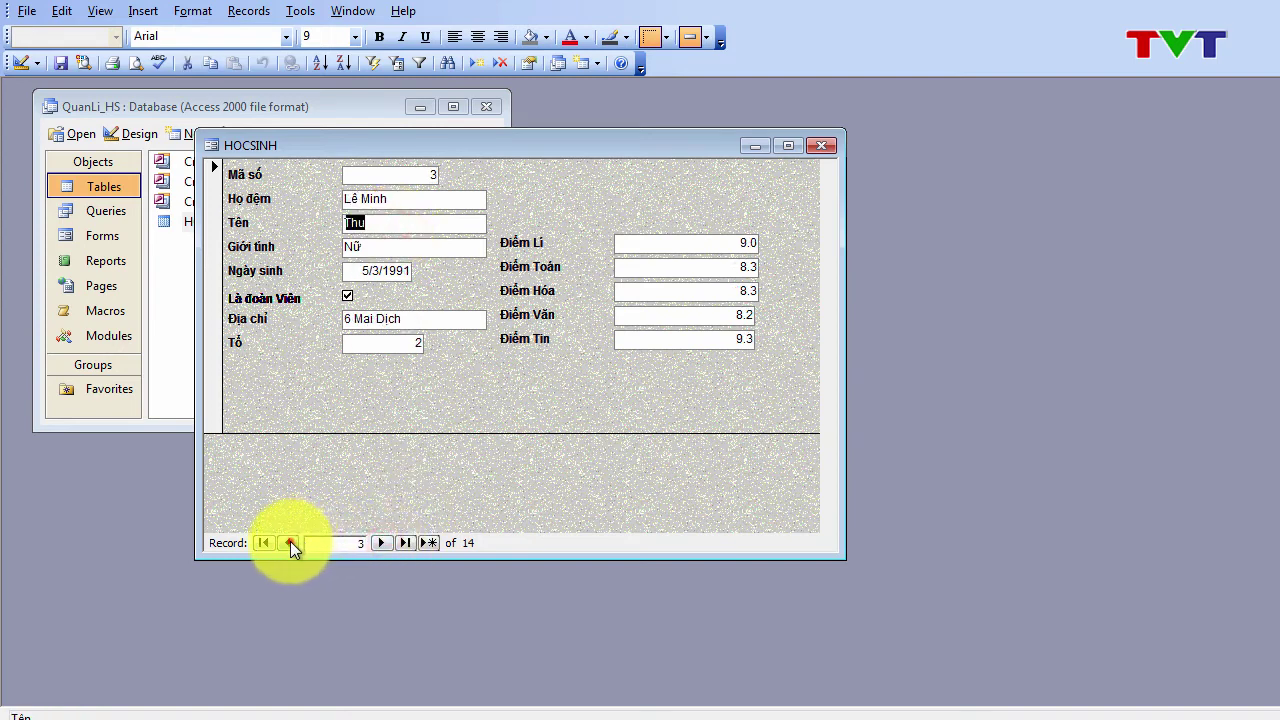
pyautogui.click(287, 542)
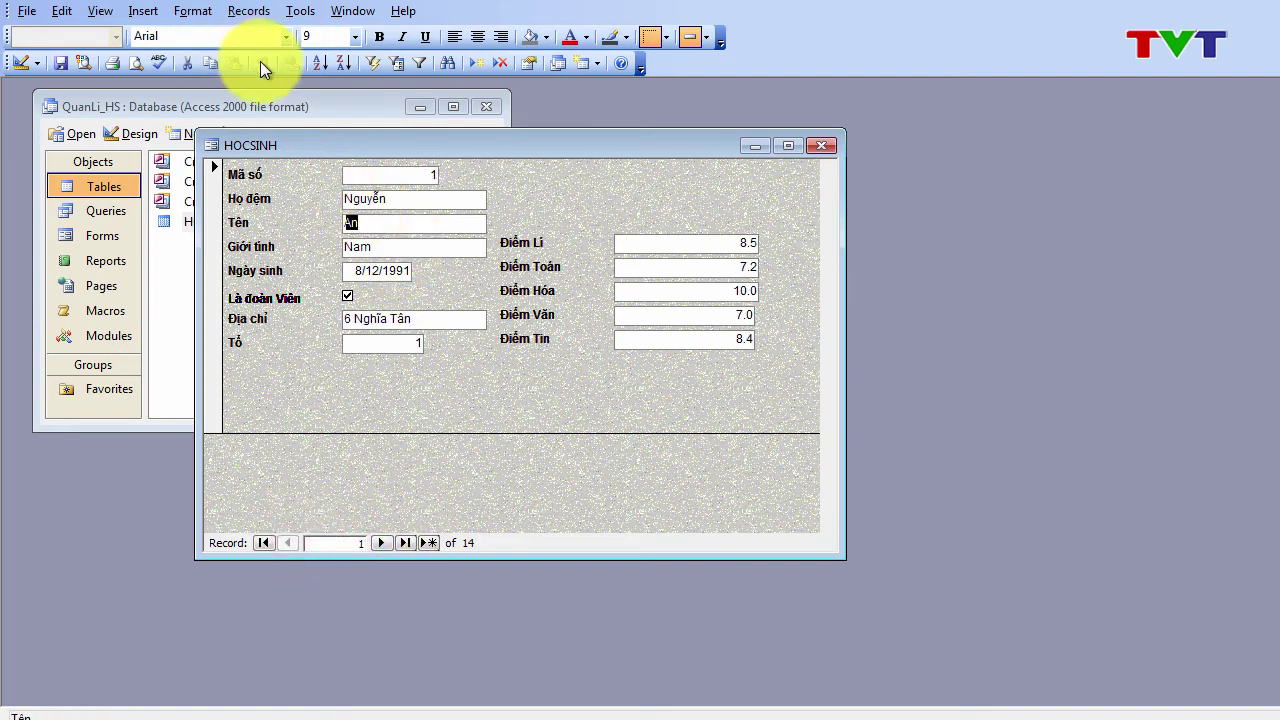
pyautogui.click(311, 68)
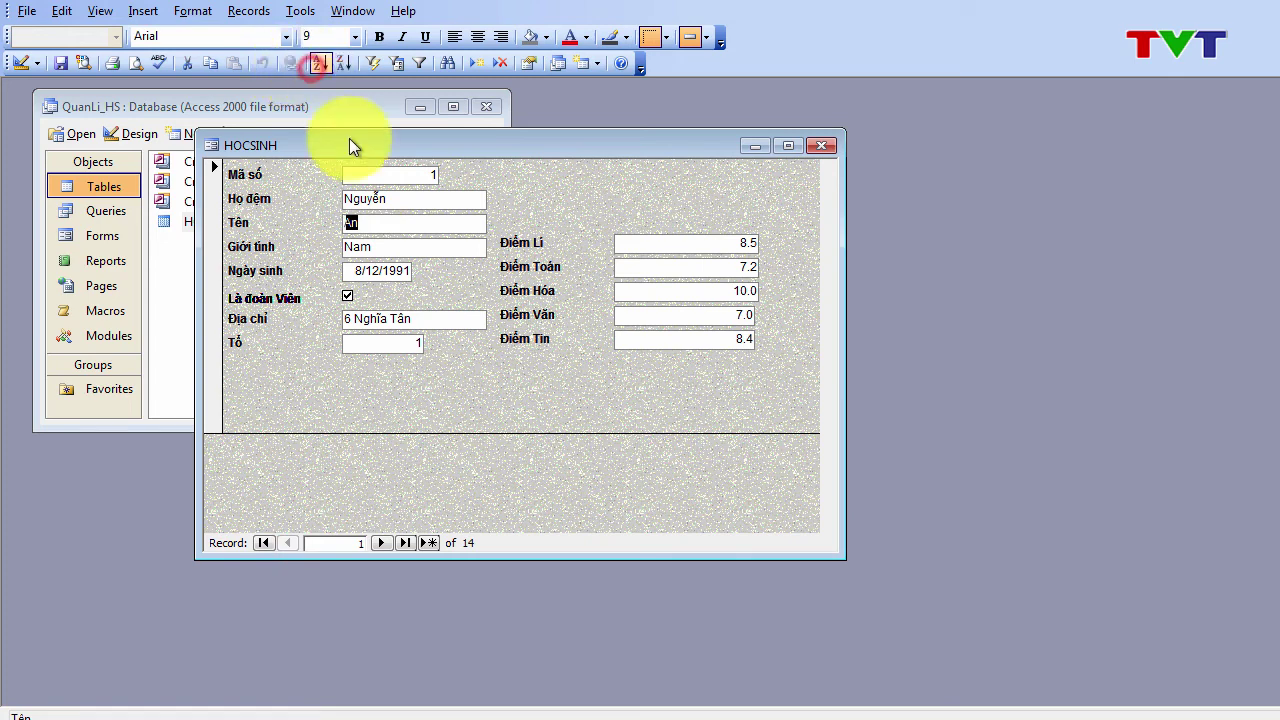
pyautogui.click(380, 543)
pyautogui.click(380, 543)
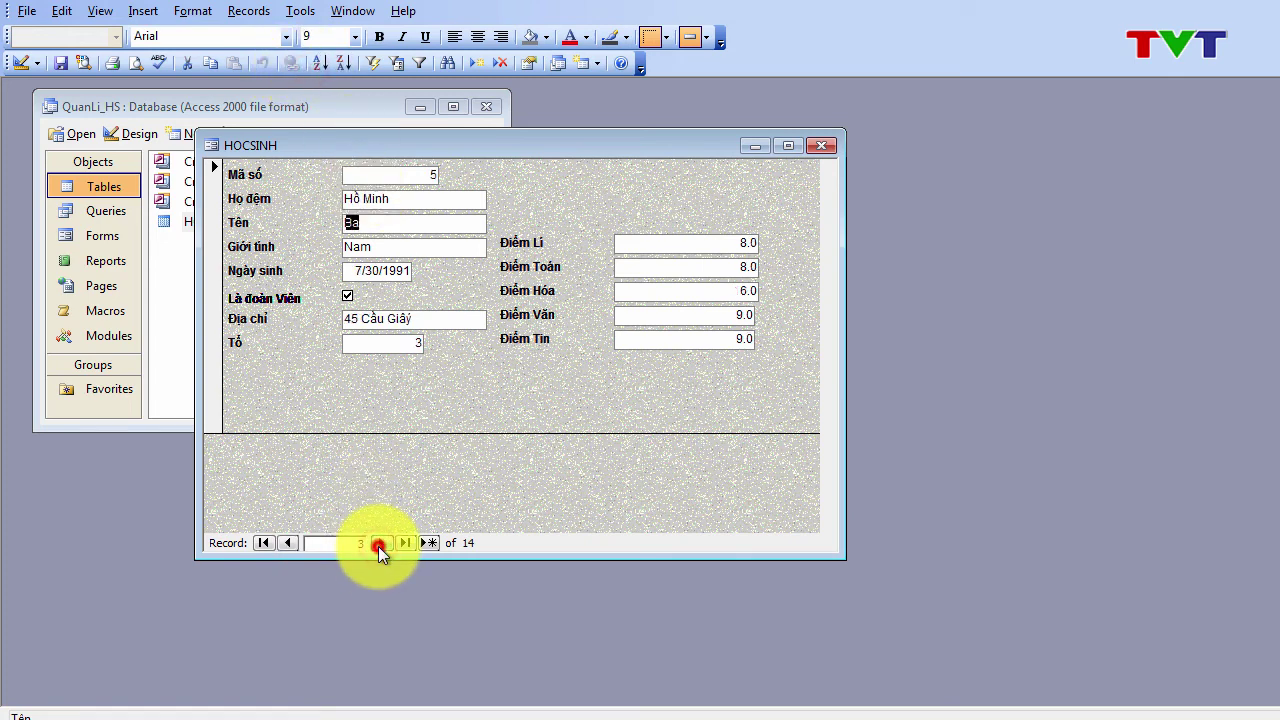
pyautogui.click(380, 543)
pyautogui.click(380, 543)
pyautogui.click(380, 543)
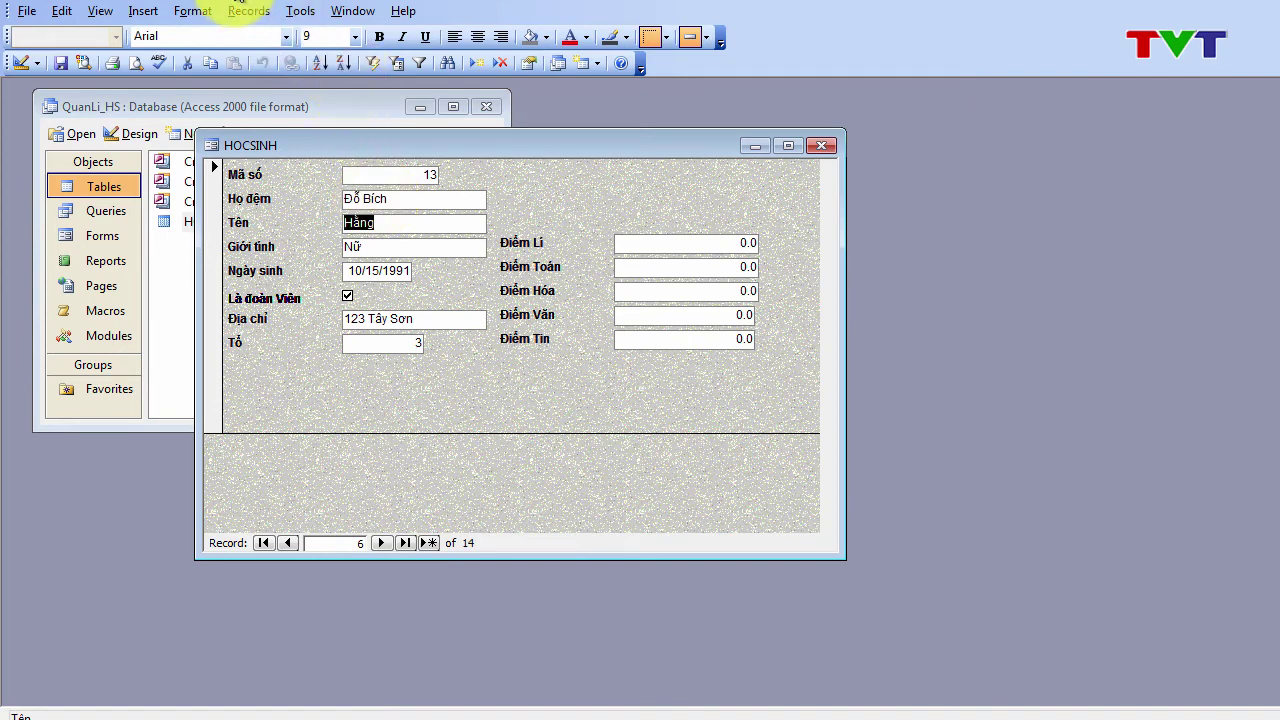
# Step: Sort the records by Tên descending via Records > Sort, then back to ascending
pyautogui.click(240, 17)
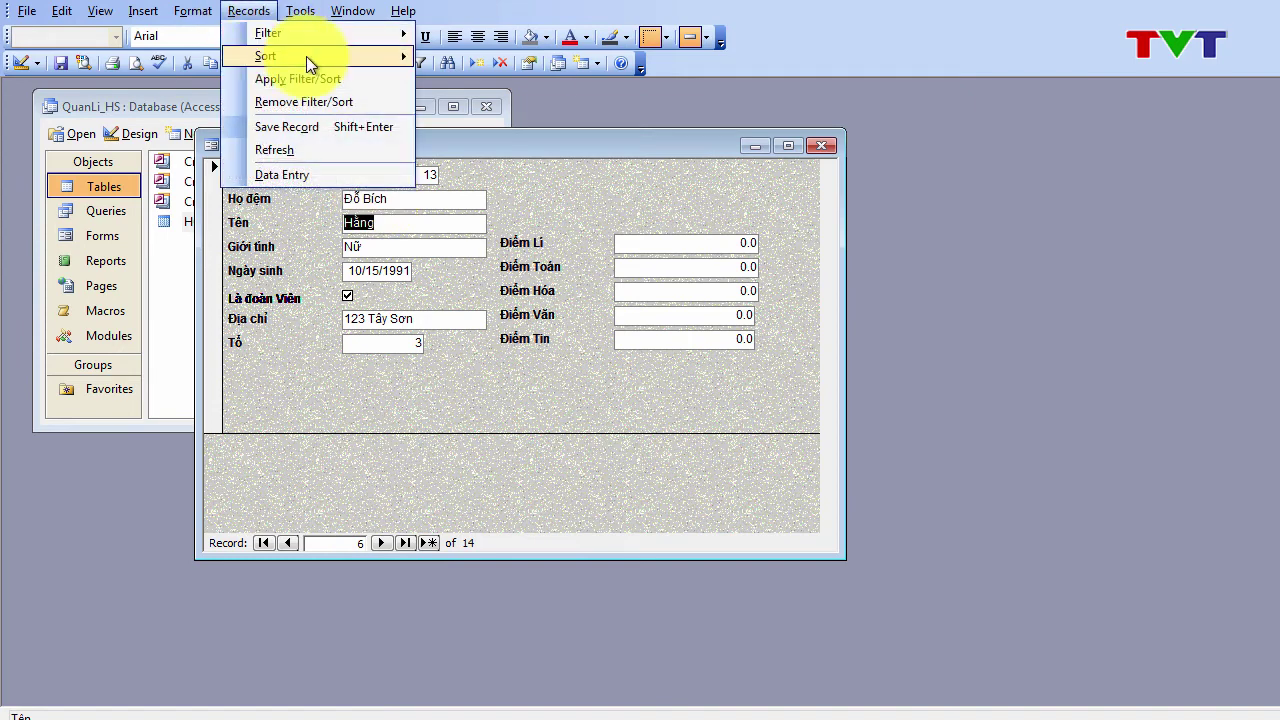
pyautogui.moveTo(306, 56)
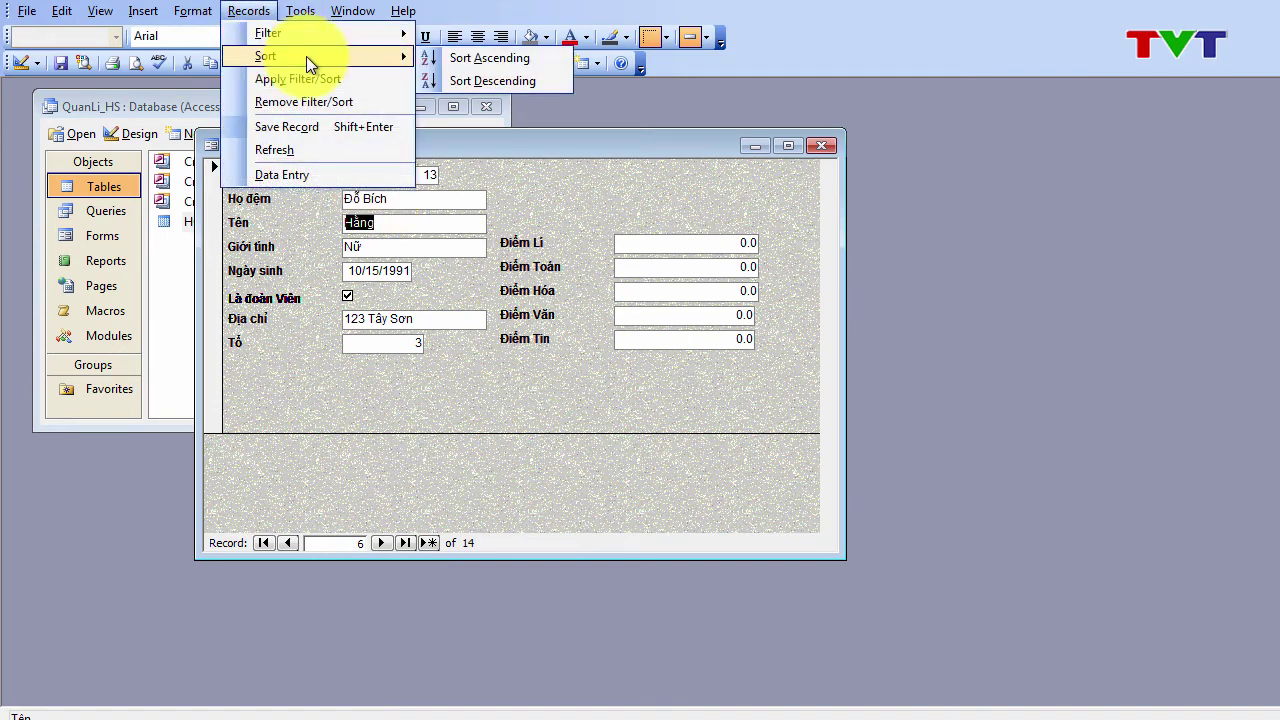
pyautogui.click(457, 83)
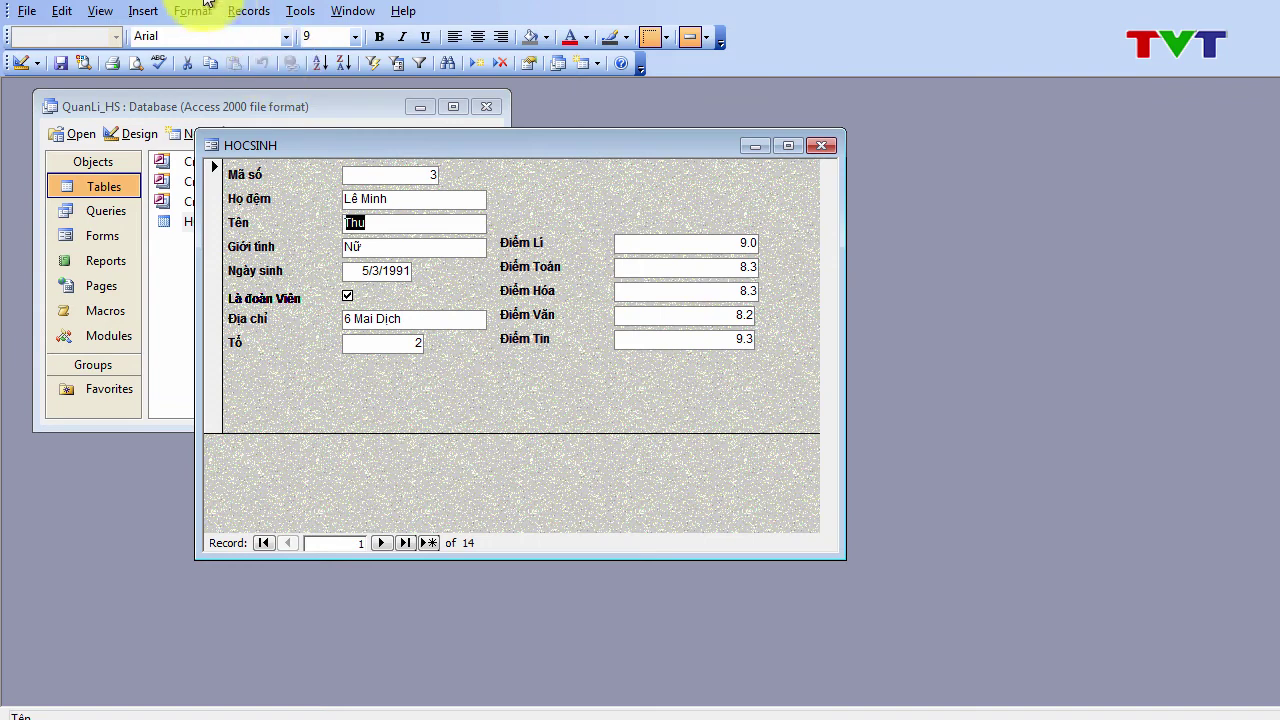
pyautogui.click(243, 11)
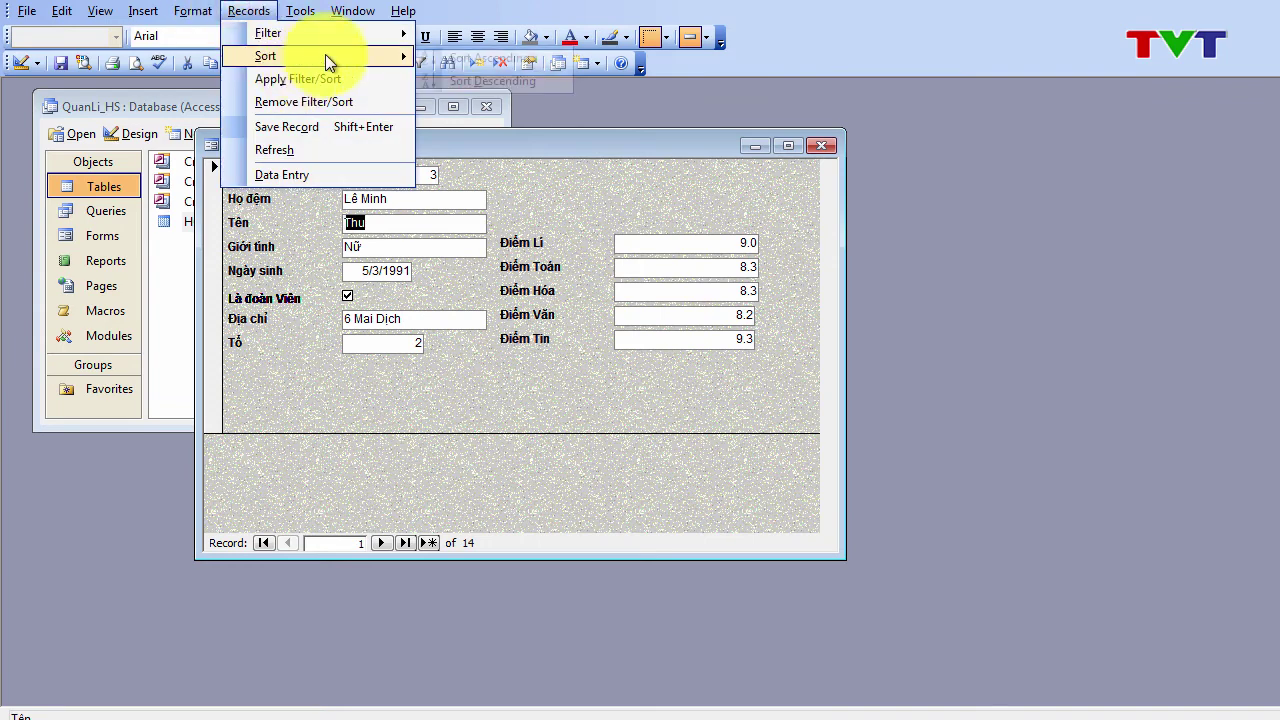
pyautogui.click(441, 62)
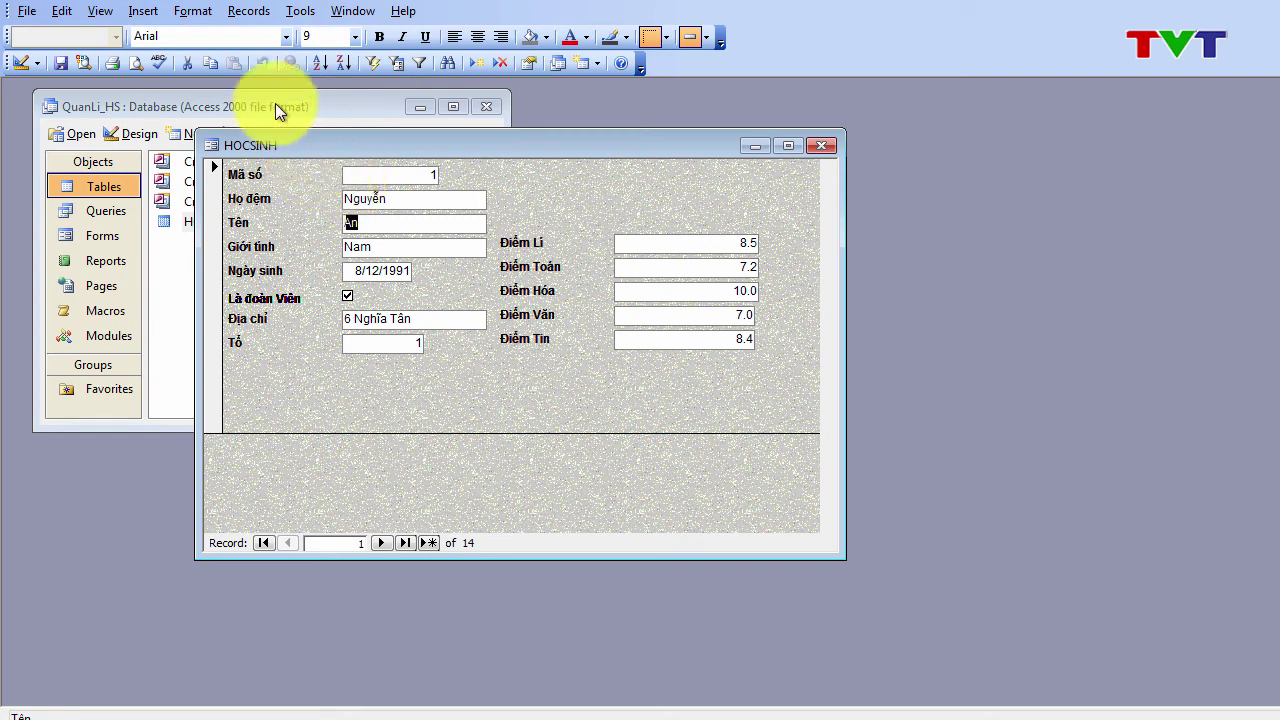
# Step: Start Filter By Form and clear the pre-filled Nam criterion from the grid
pyautogui.click(356, 246)
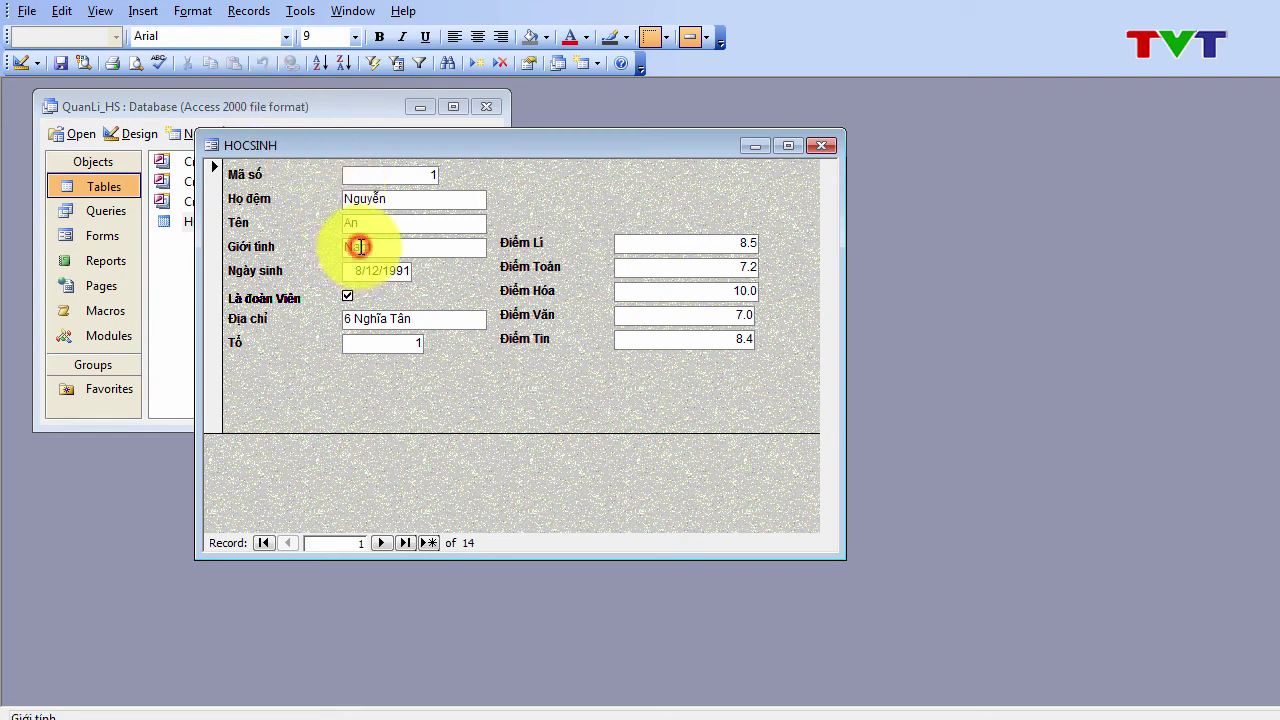
pyautogui.click(262, 18)
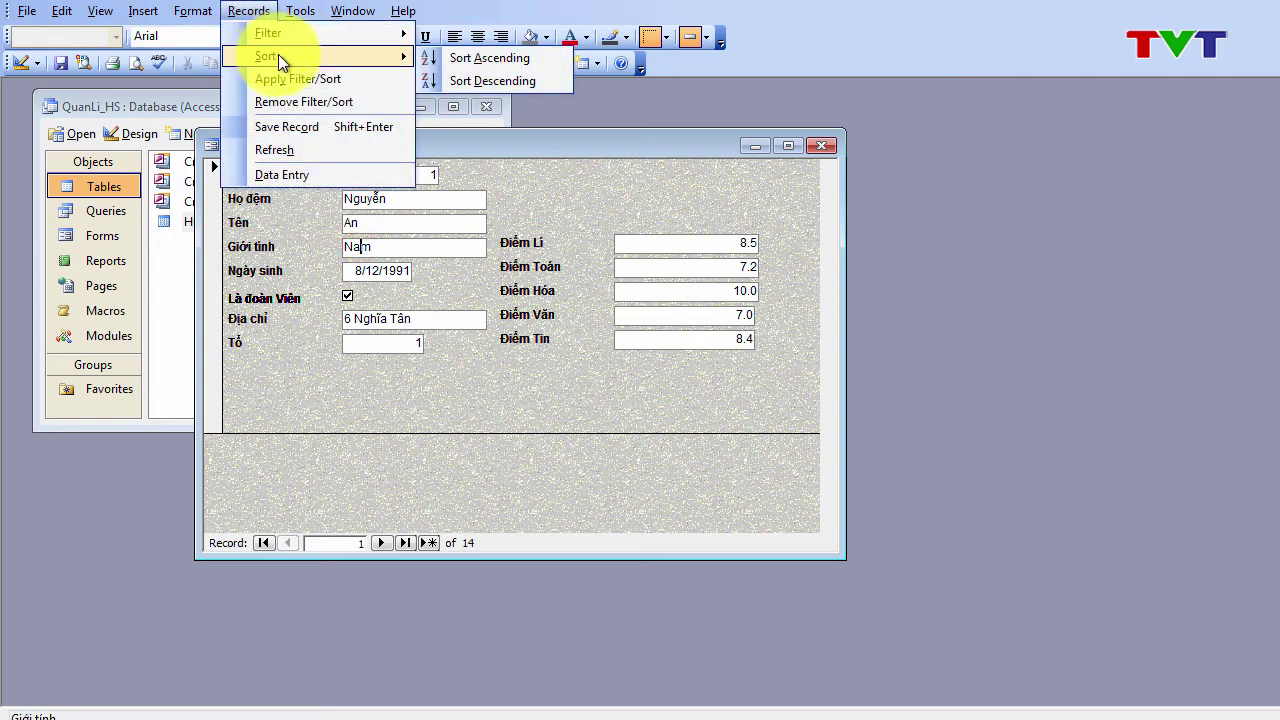
pyautogui.moveTo(346, 37)
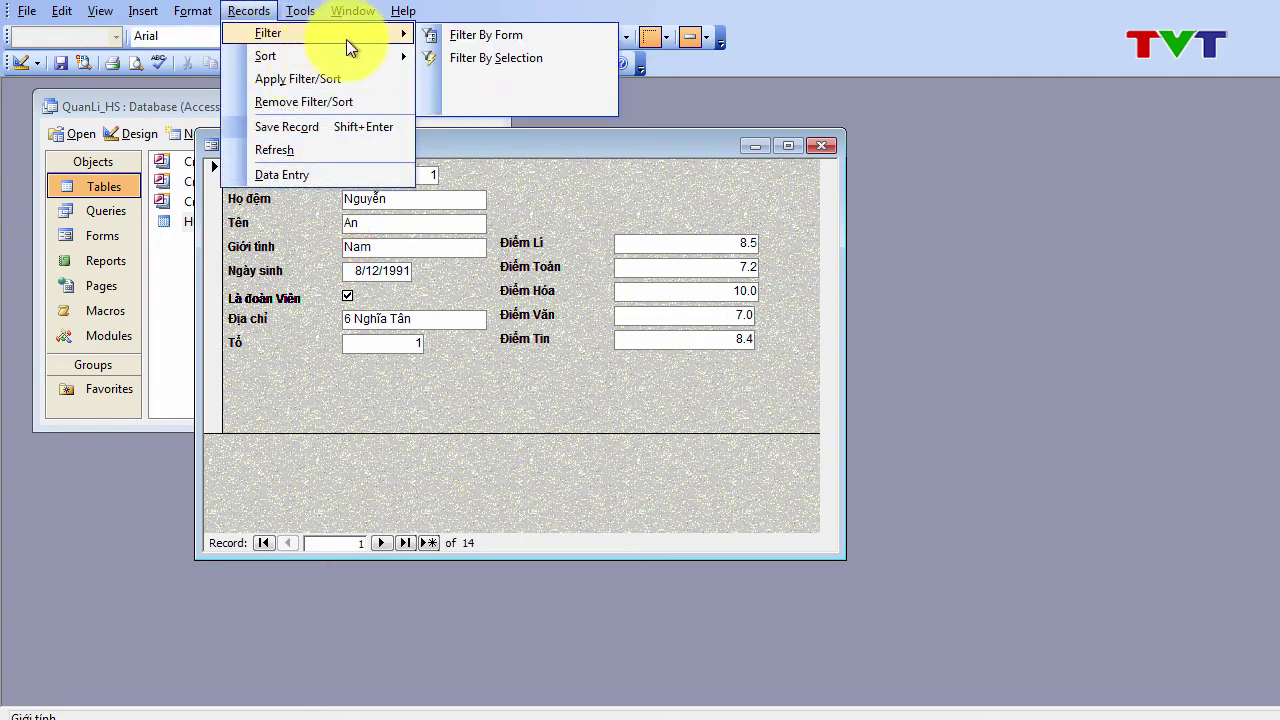
pyautogui.click(481, 35)
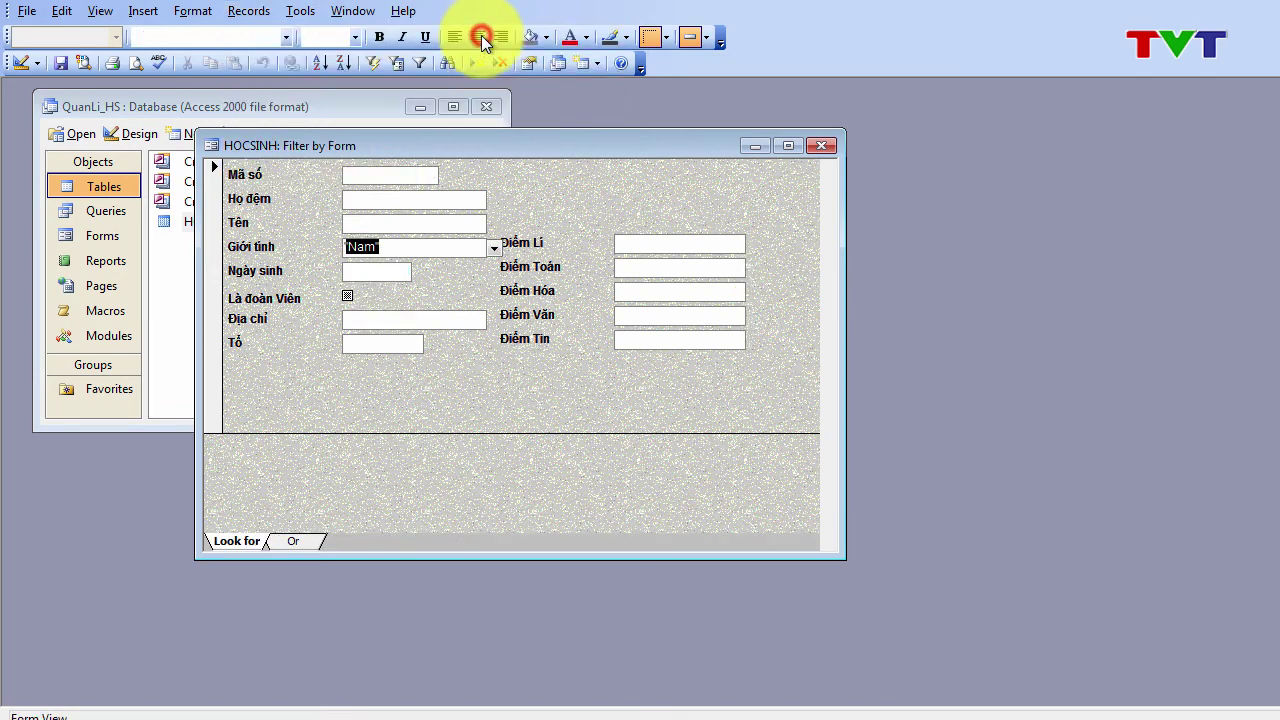
pyautogui.click(493, 248)
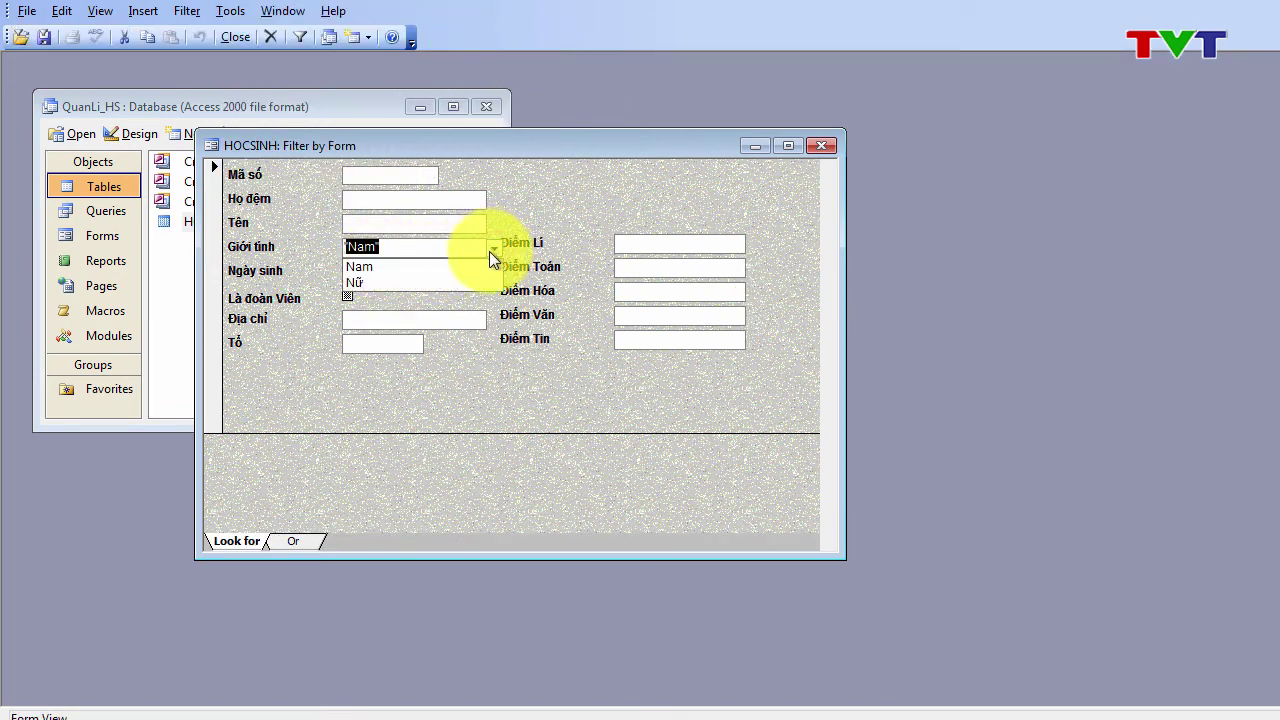
pyautogui.click(490, 250)
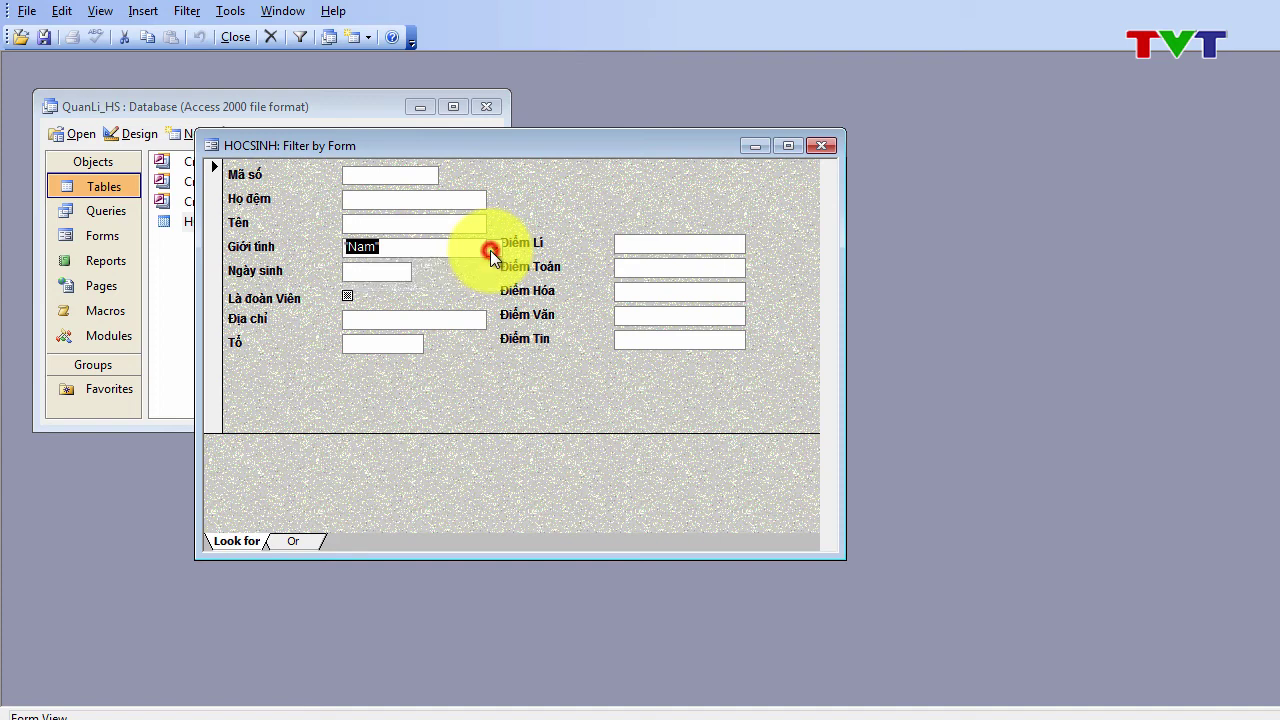
pyautogui.click(272, 37)
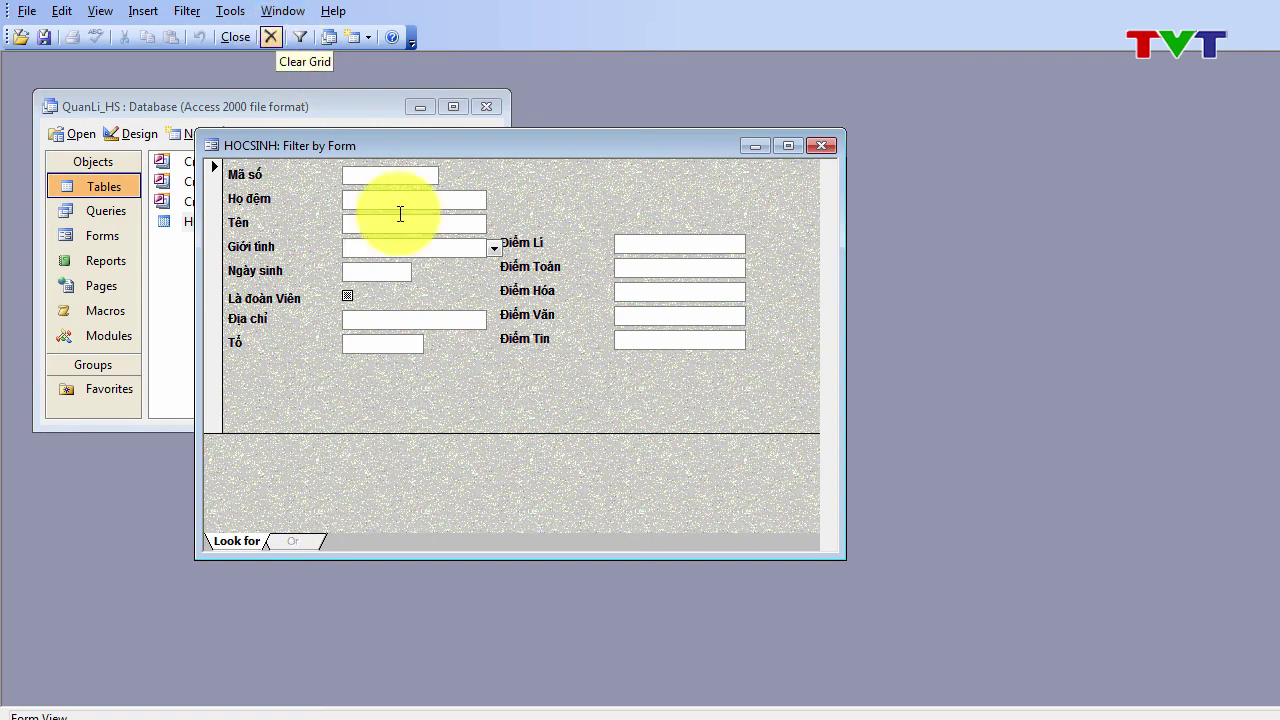
# Step: Set Giới tính to Nữ and Điểm Toán to >8, then apply the filter
pyautogui.click(490, 247)
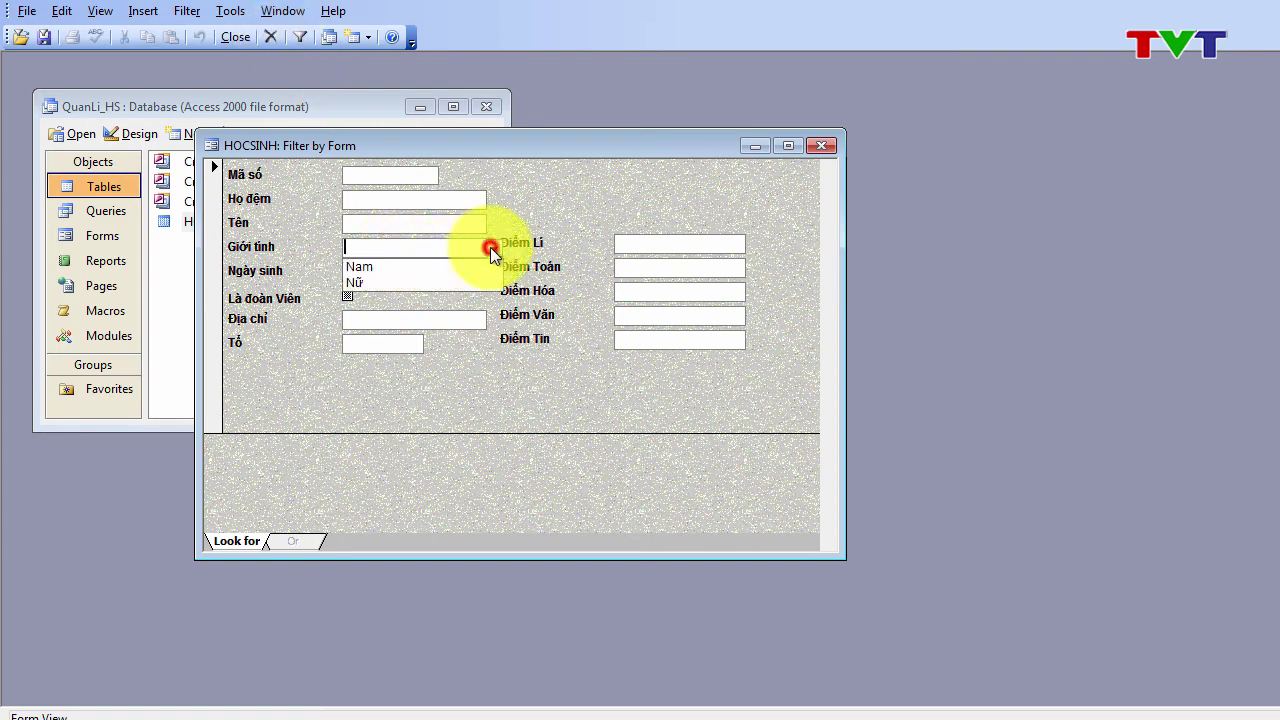
pyautogui.click(427, 278)
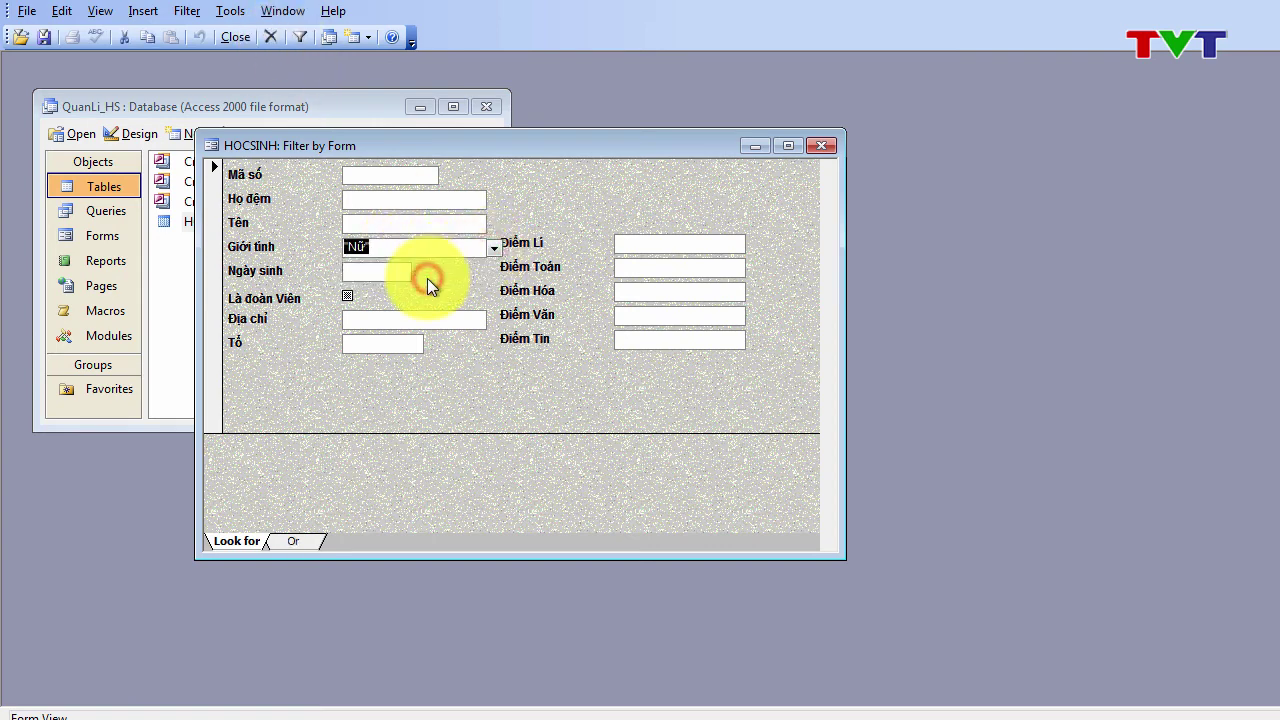
pyautogui.click(688, 241)
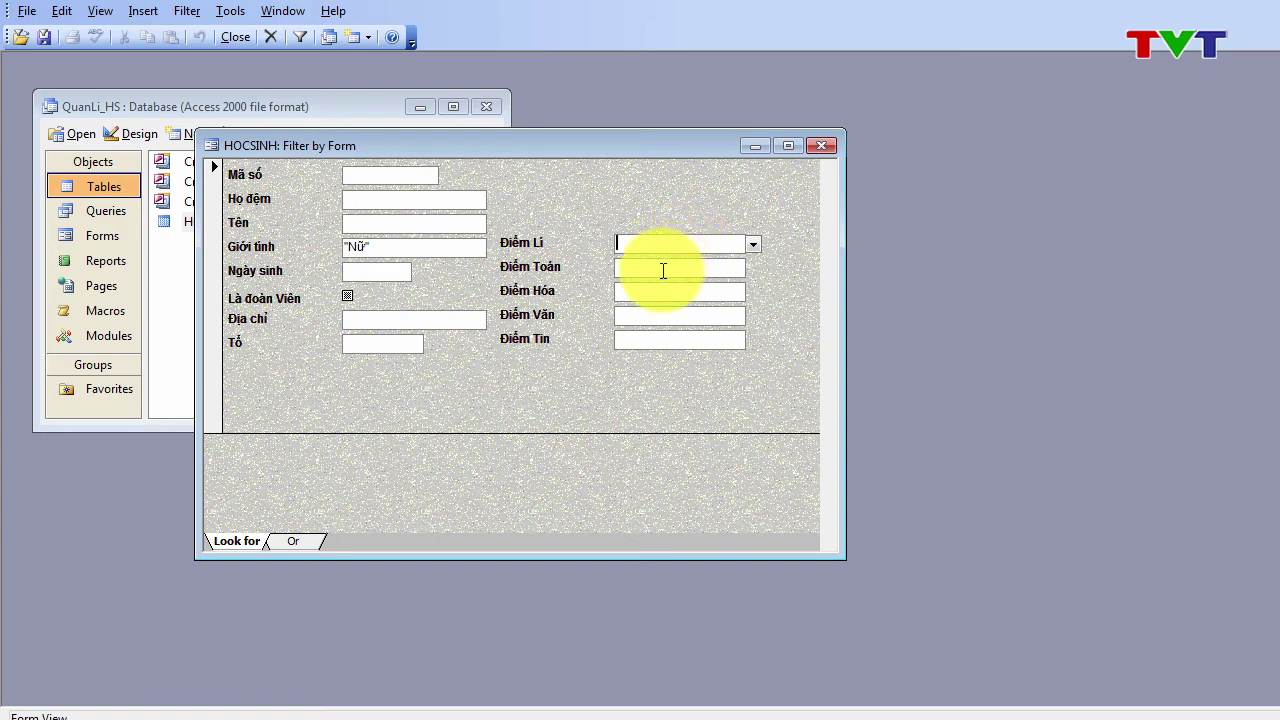
pyautogui.click(662, 269)
pyautogui.write('>8')
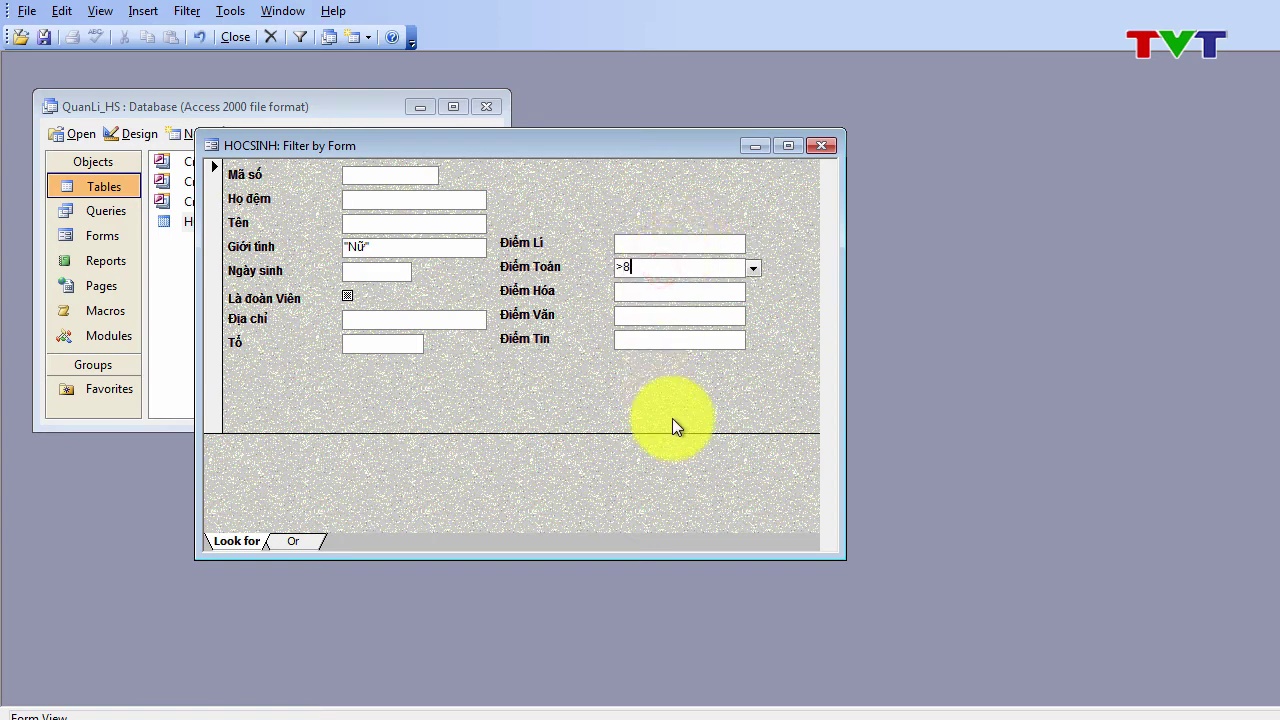
pyautogui.click(299, 37)
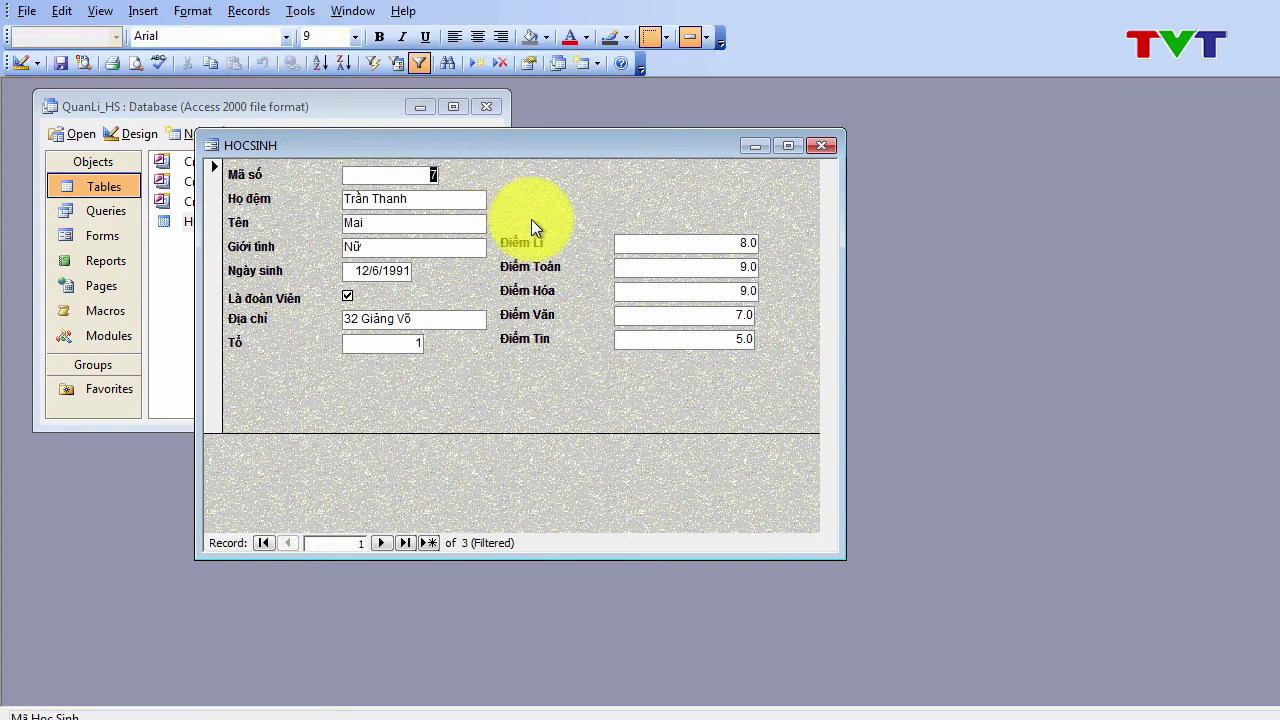
# Step: Browse through the three filtered records, ending on record 3 with Điểm Toán 8.3
pyautogui.click(375, 545)
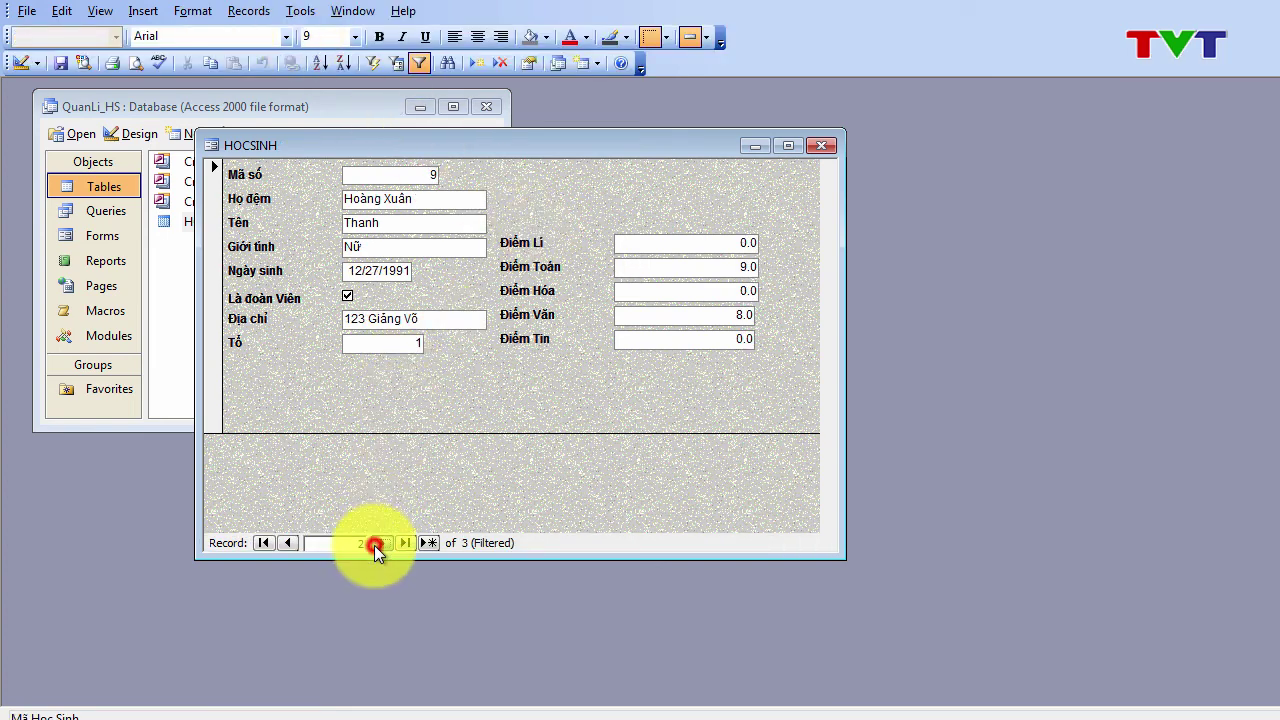
pyautogui.click(377, 543)
pyautogui.click(376, 543)
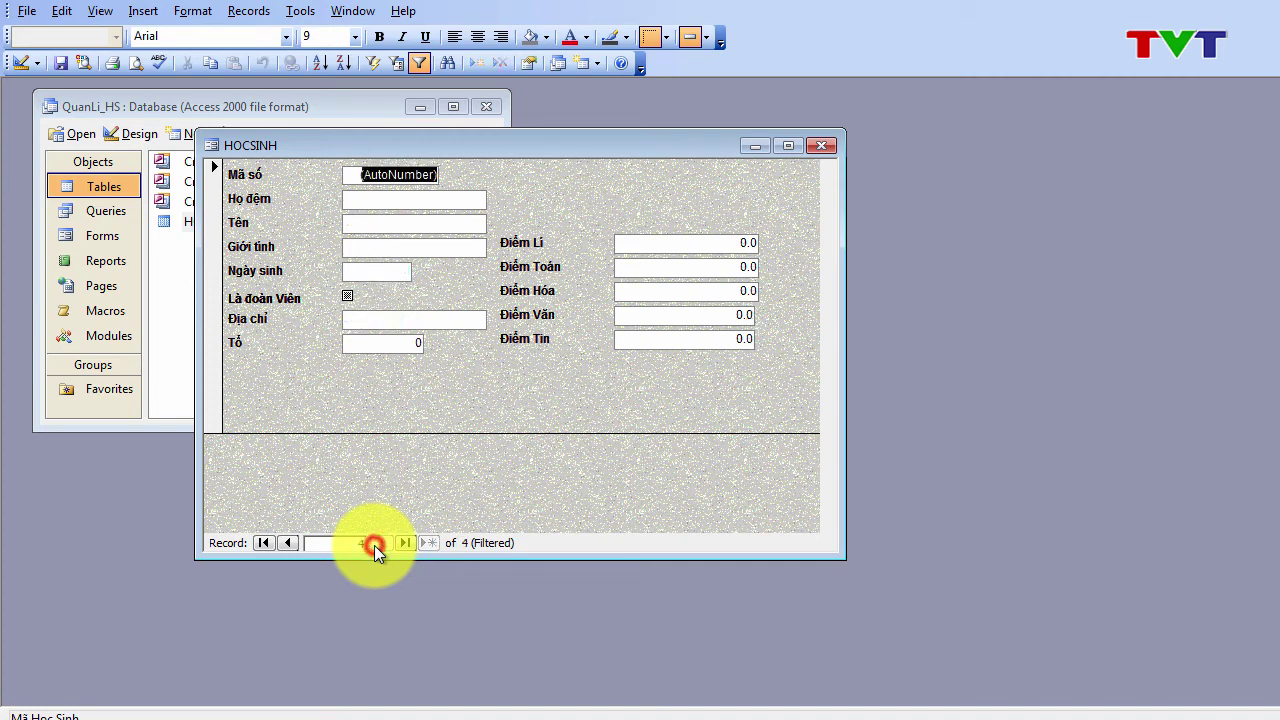
pyautogui.click(287, 543)
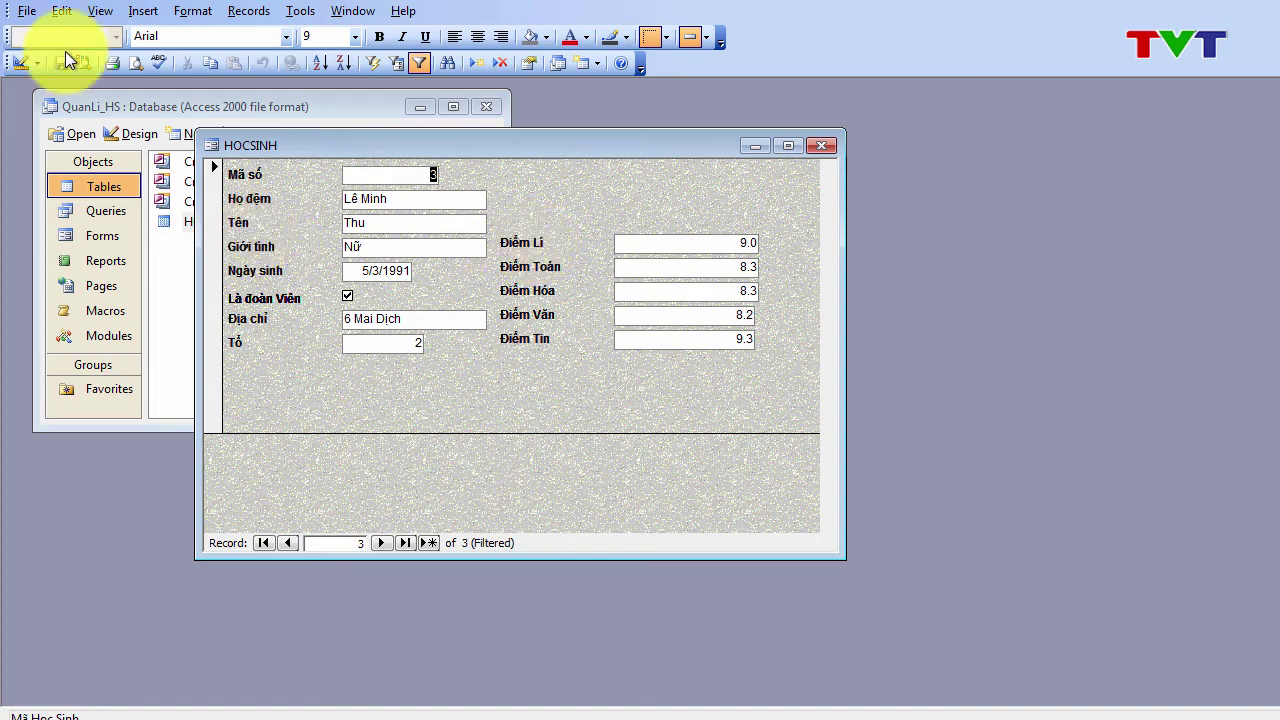
# Step: In Design View, drag the Điểm Toán text box and label above Điểm Lí, then return to Form View
pyautogui.click(18, 62)
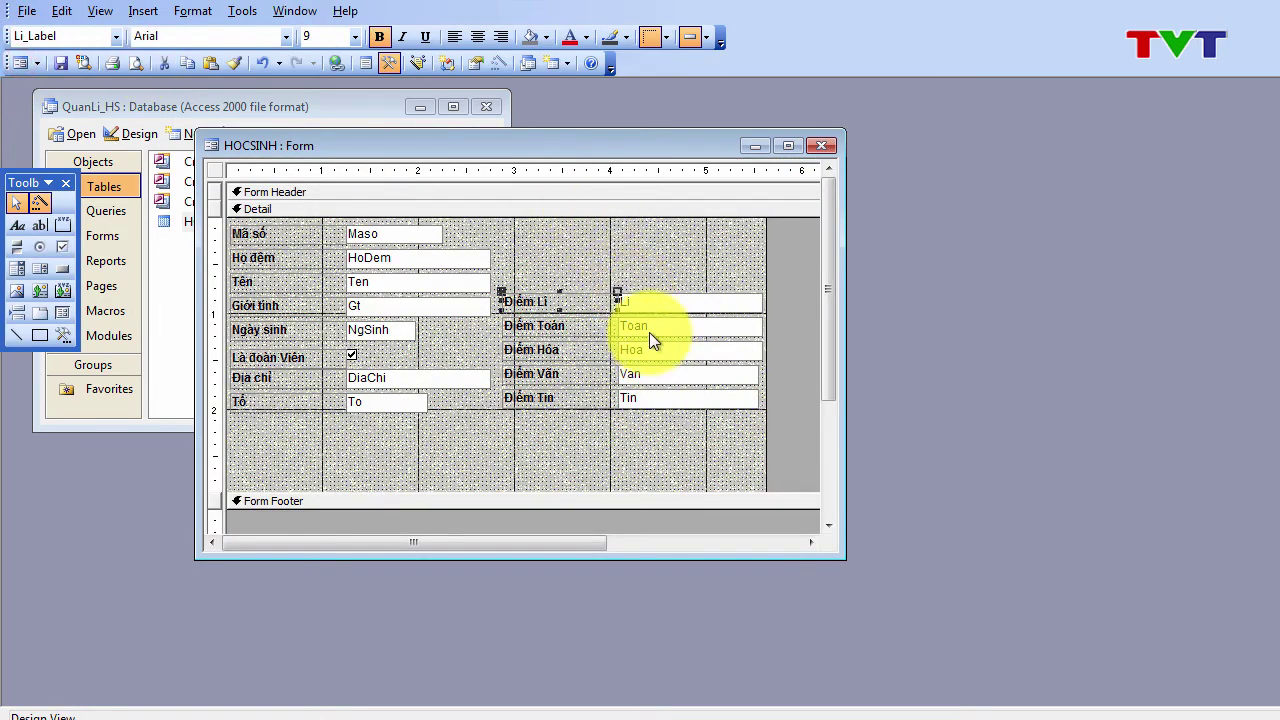
pyautogui.click(646, 323)
pyautogui.moveTo(641, 317)
pyautogui.mouseDown()
pyautogui.moveTo(640, 271)
pyautogui.moveTo(634, 330)
pyautogui.moveTo(623, 321)
pyautogui.moveTo(634, 277)
pyautogui.moveTo(648, 286)
pyautogui.moveTo(625, 297)
pyautogui.moveTo(629, 314)
pyautogui.mouseUp()
pyautogui.click(628, 278)
pyautogui.click(643, 258)
pyautogui.click(632, 323)
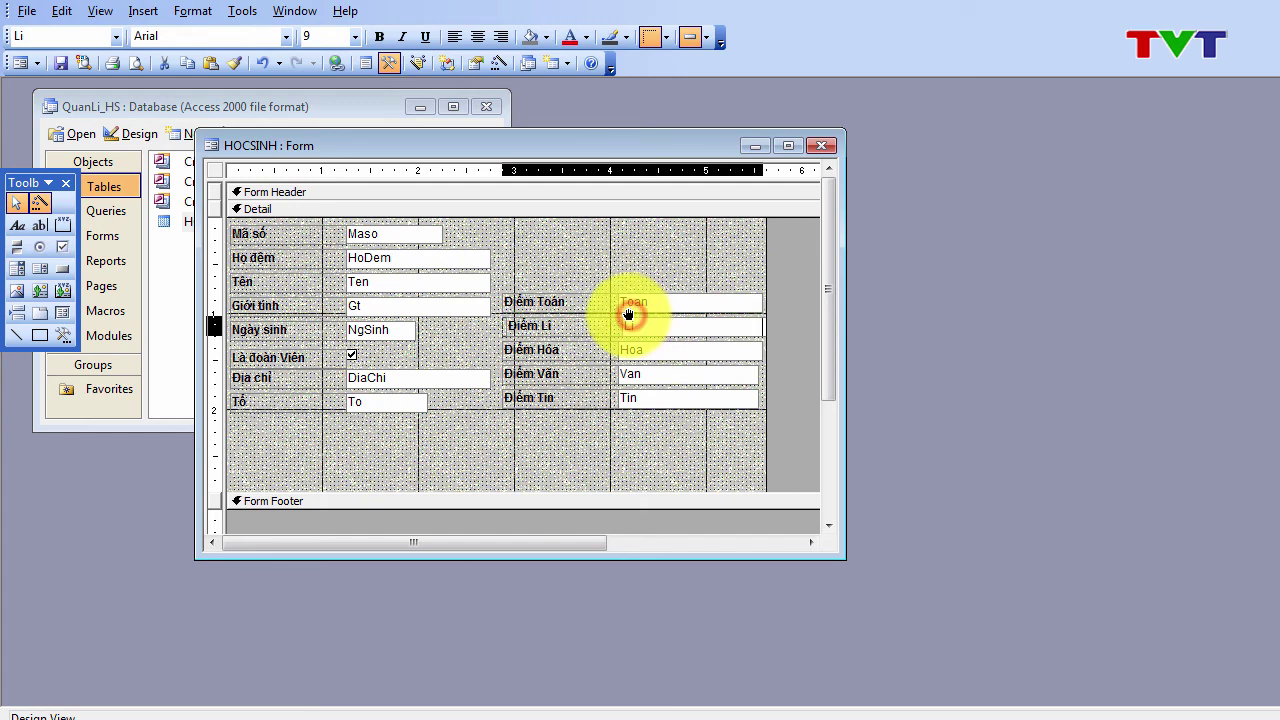
pyautogui.click(20, 63)
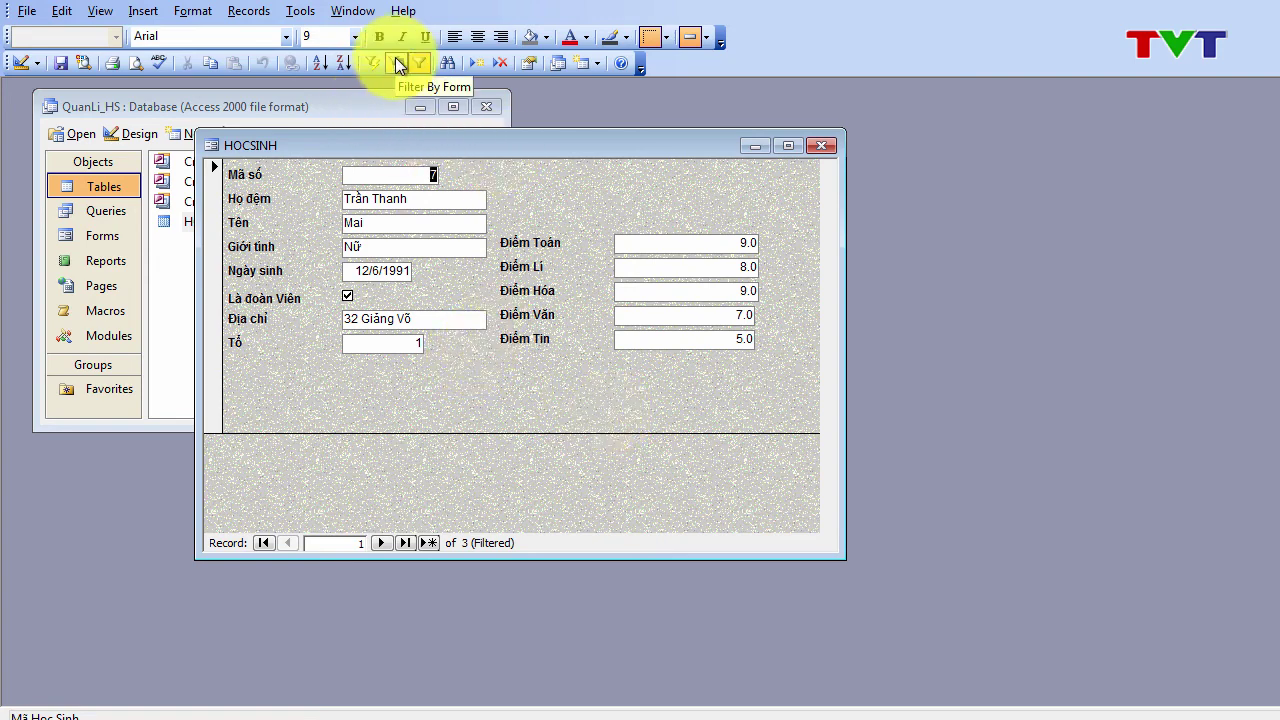
# Step: Apply Records > Remove Filter/Sort and browse forward to record 3 of 14
pyautogui.click(243, 10)
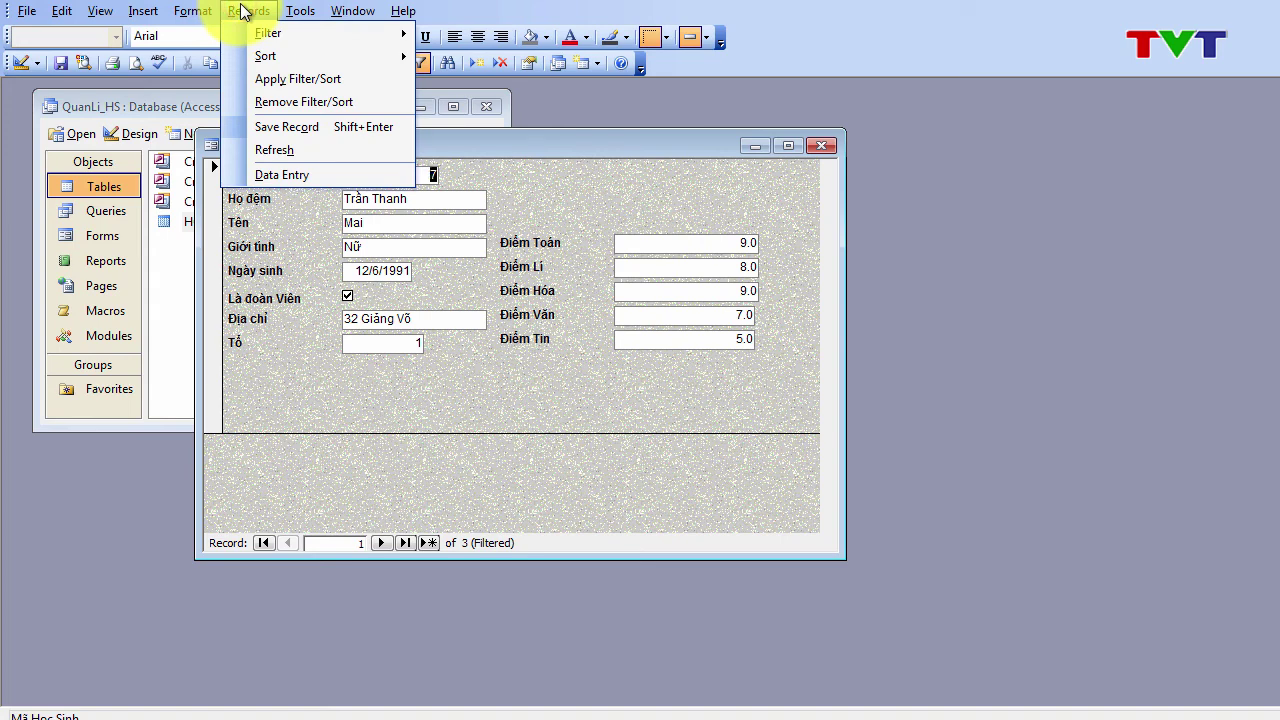
pyautogui.click(314, 102)
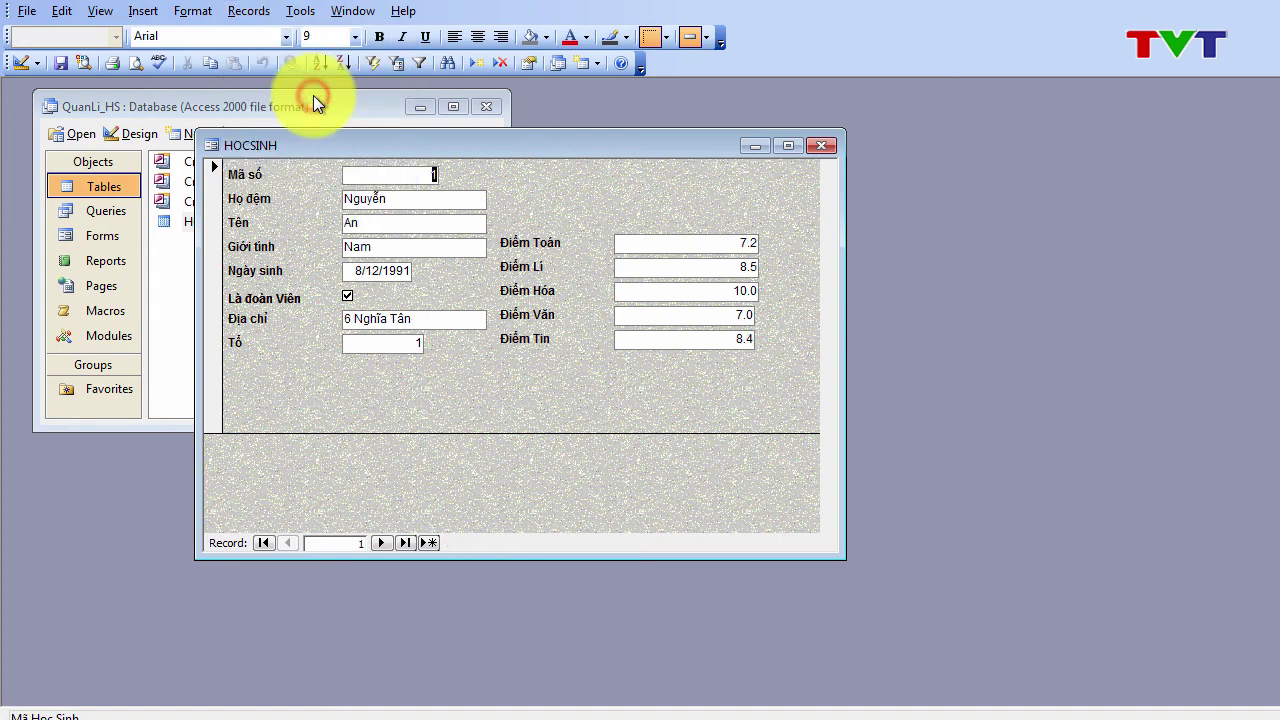
pyautogui.click(383, 543)
pyautogui.click(383, 543)
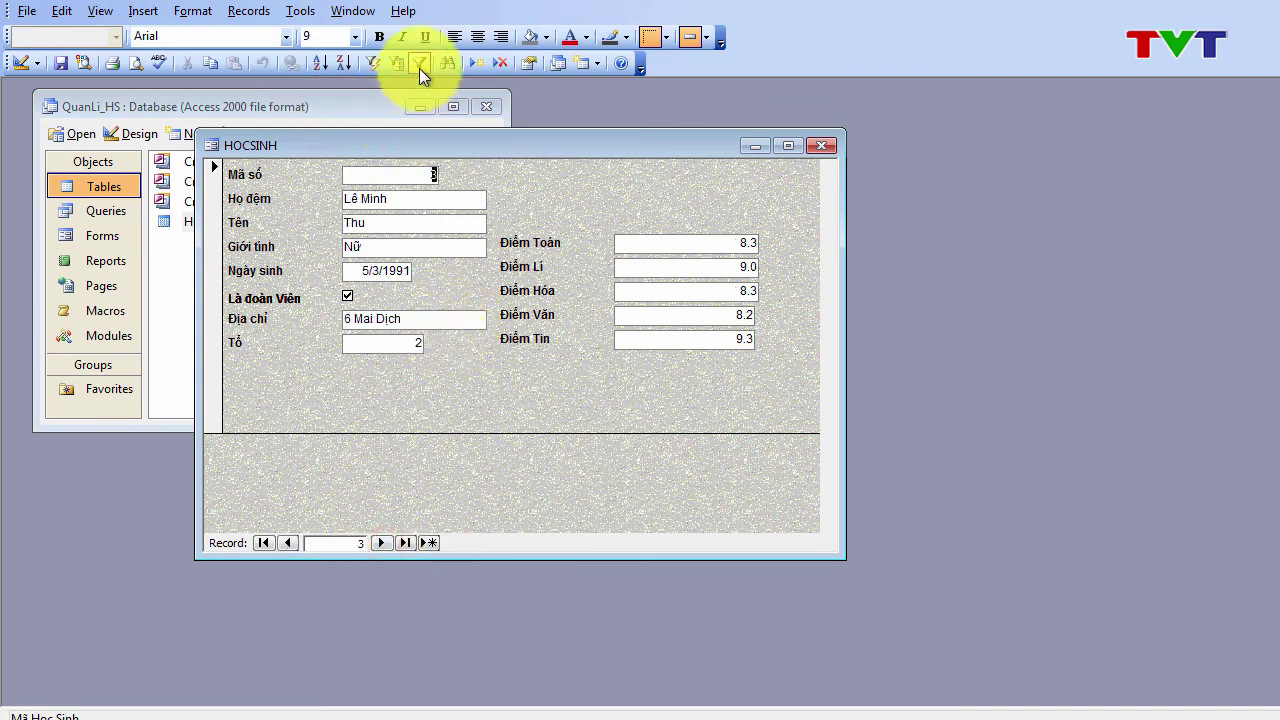
pyautogui.click(387, 245)
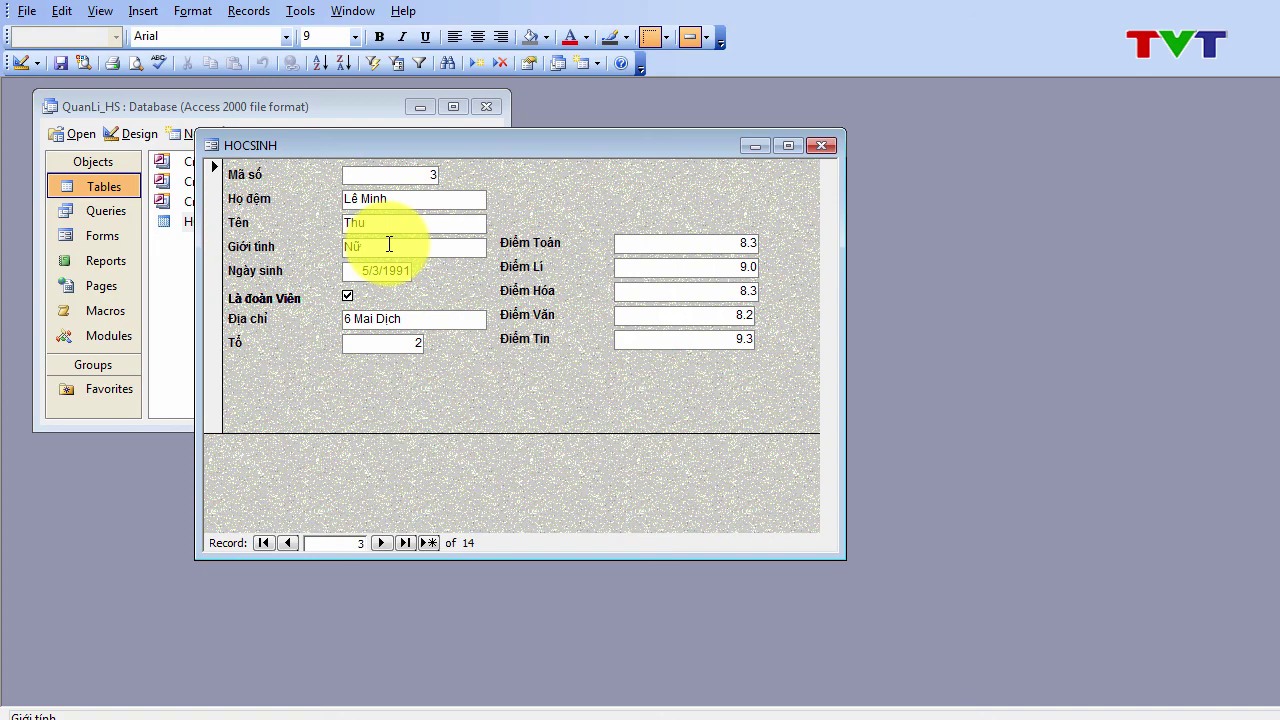
pyautogui.press('alt')
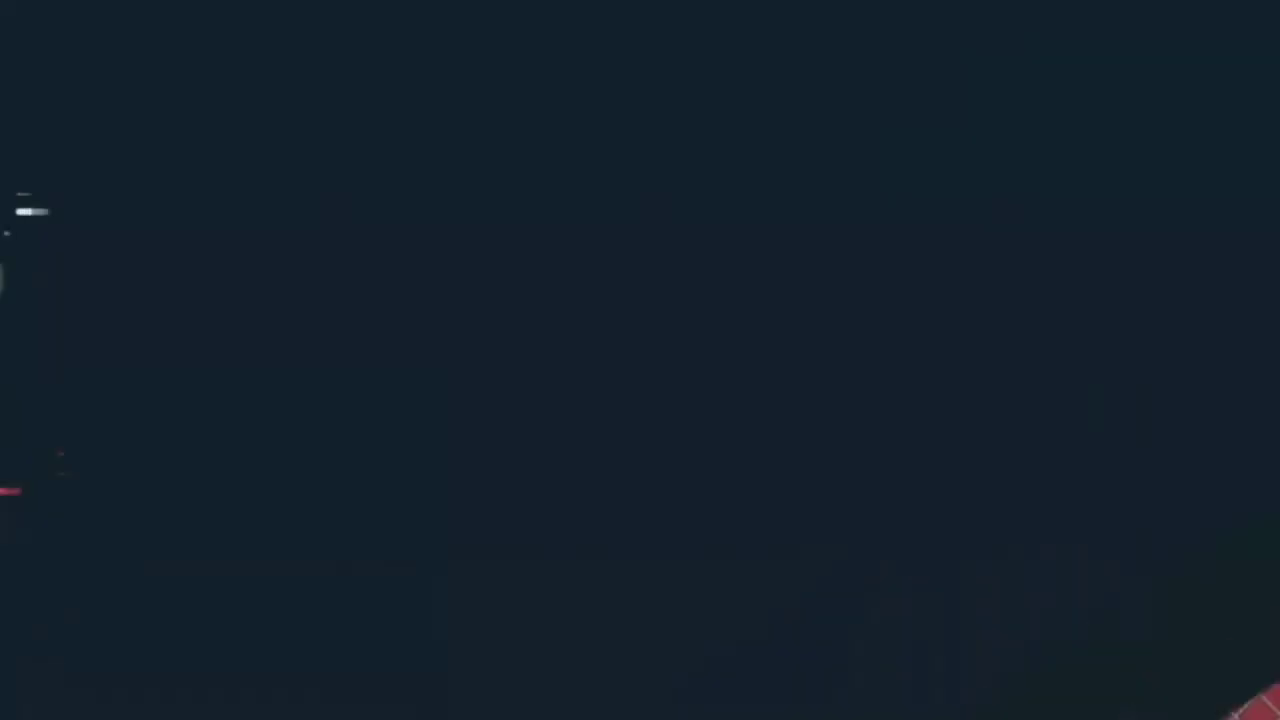